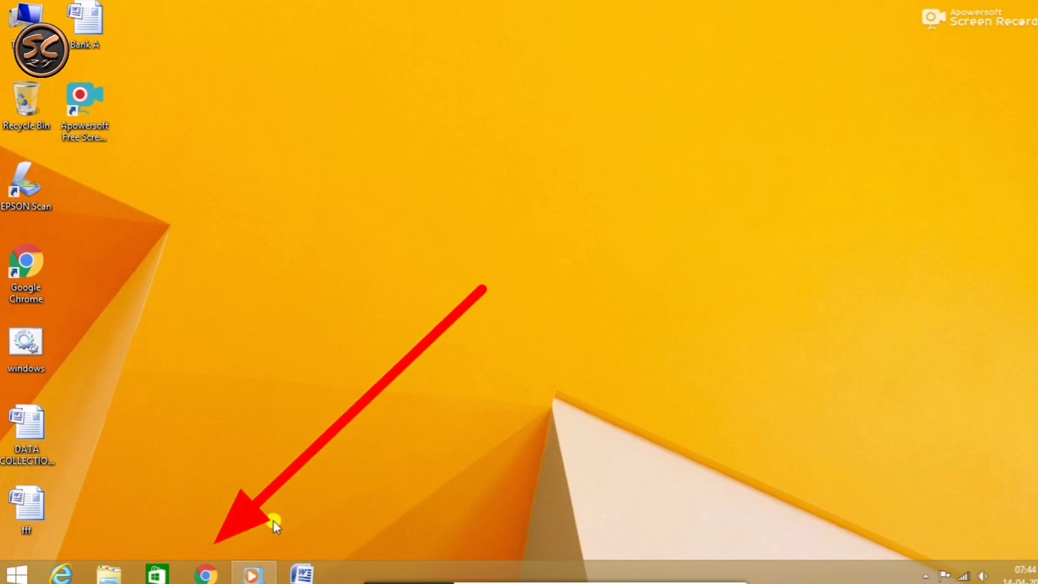
Open Google Chrome and search the web for "universal usb installer windows download".
{"action": "left_click", "coordinate": [205, 574]}
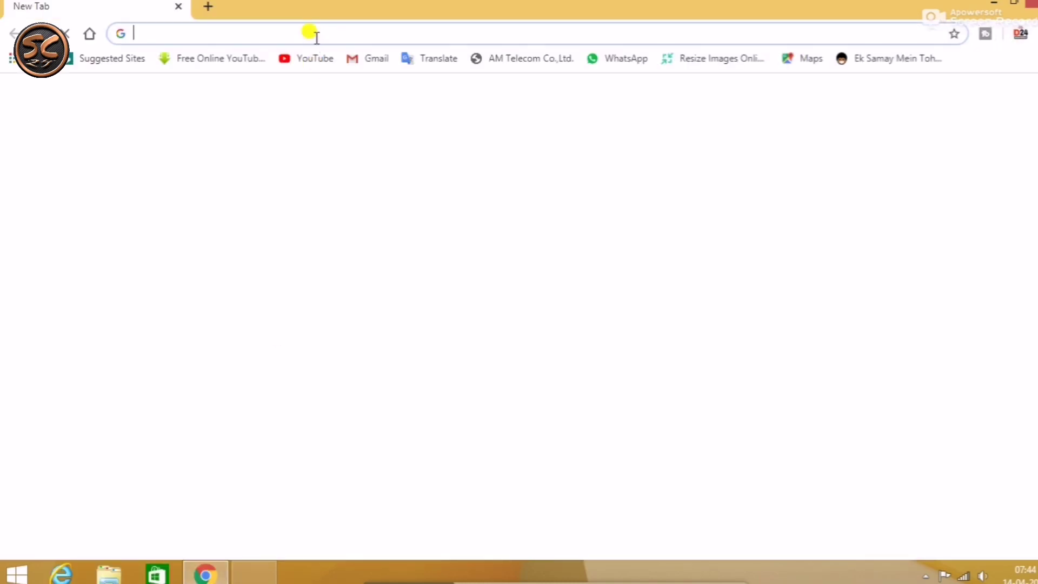
{"action": "type", "text": "UNI"}
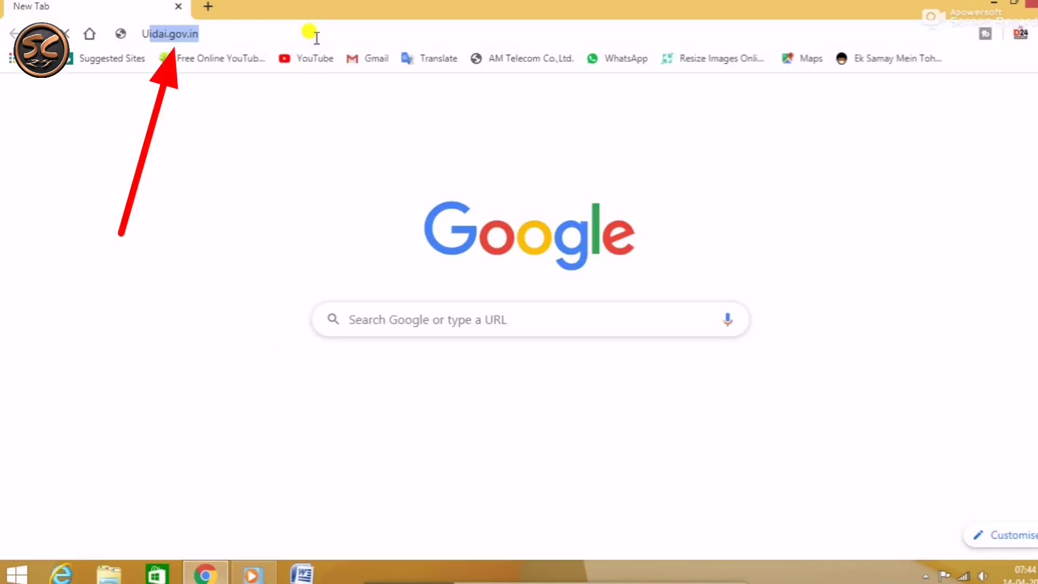
{"action": "type", "text": "VER"}
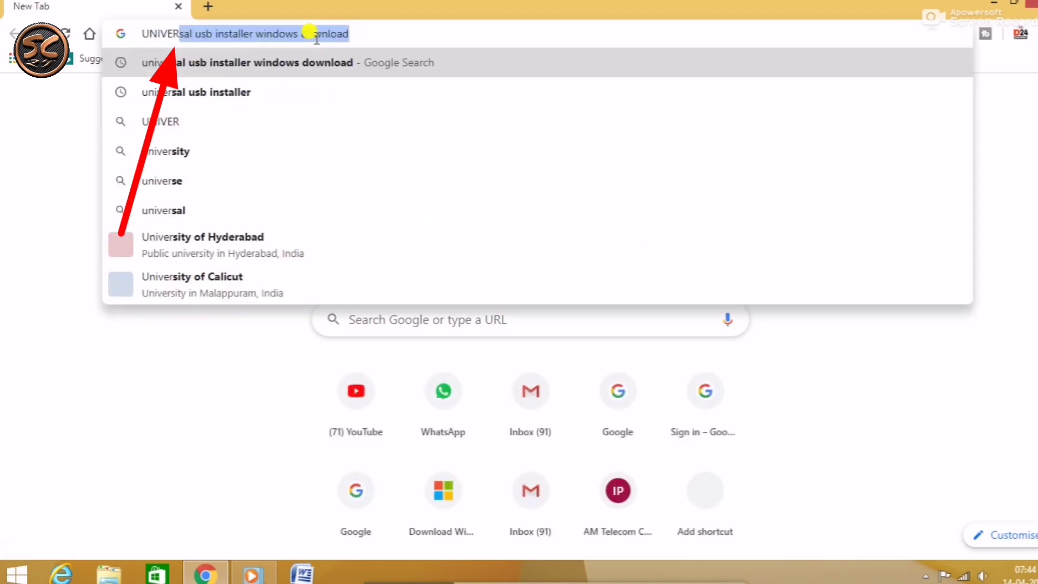
{"action": "left_click", "coordinate": [286, 65]}
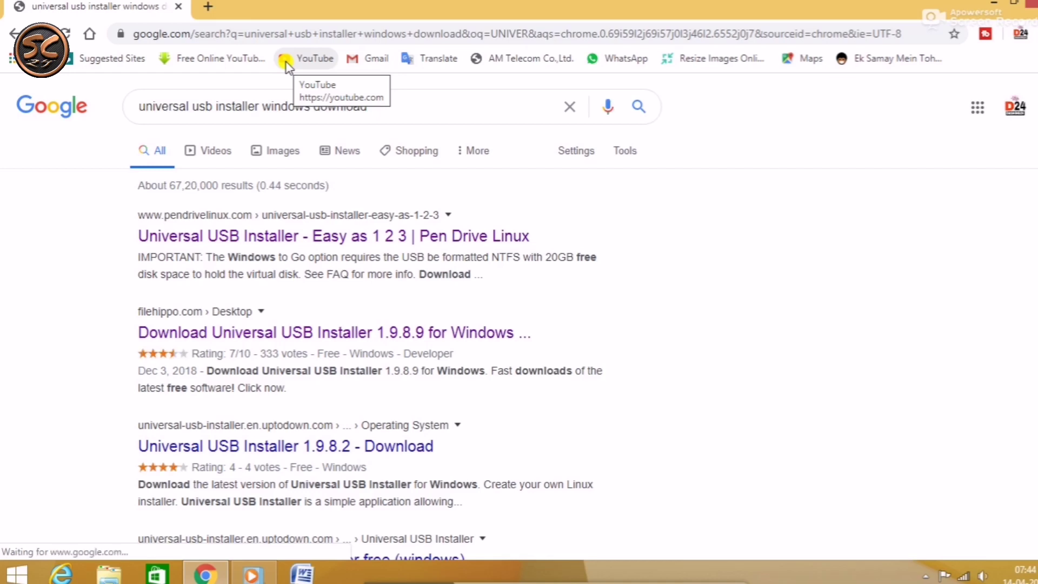
Open the FileHippo result for Universal USB Installer 1.9.8.9 and download the latest version.
{"action": "left_click", "coordinate": [426, 230]}
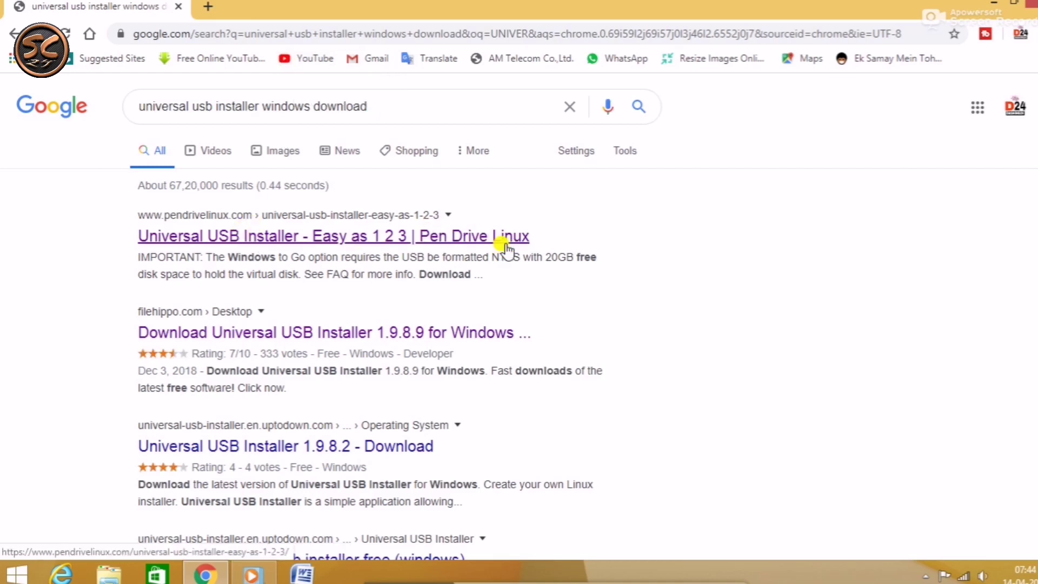
{"action": "left_click", "coordinate": [419, 339]}
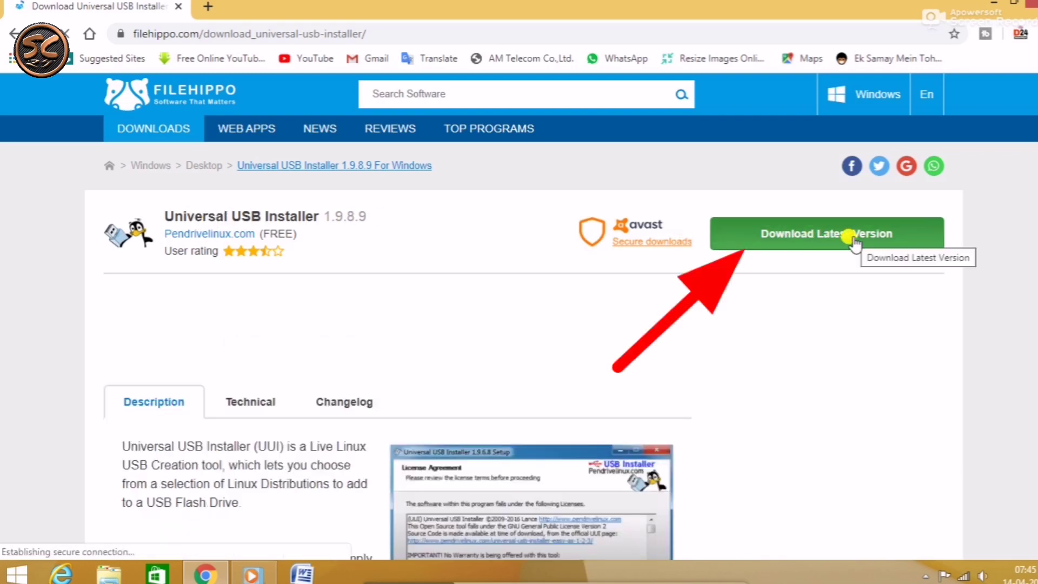
{"action": "left_click", "coordinate": [851, 237]}
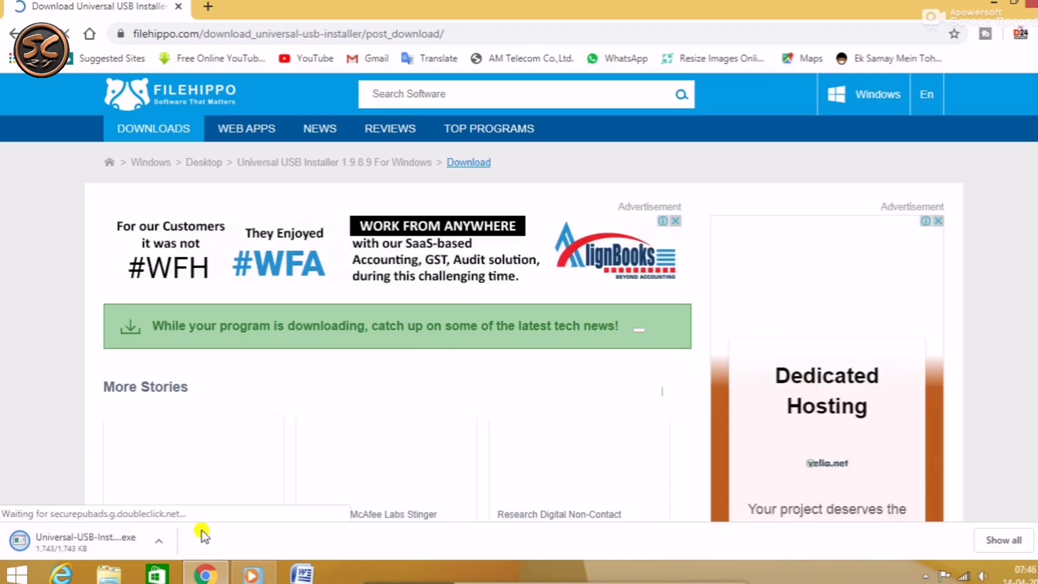
Run the downloaded Universal USB Installer and accept its license agreement.
{"action": "left_click", "coordinate": [164, 545]}
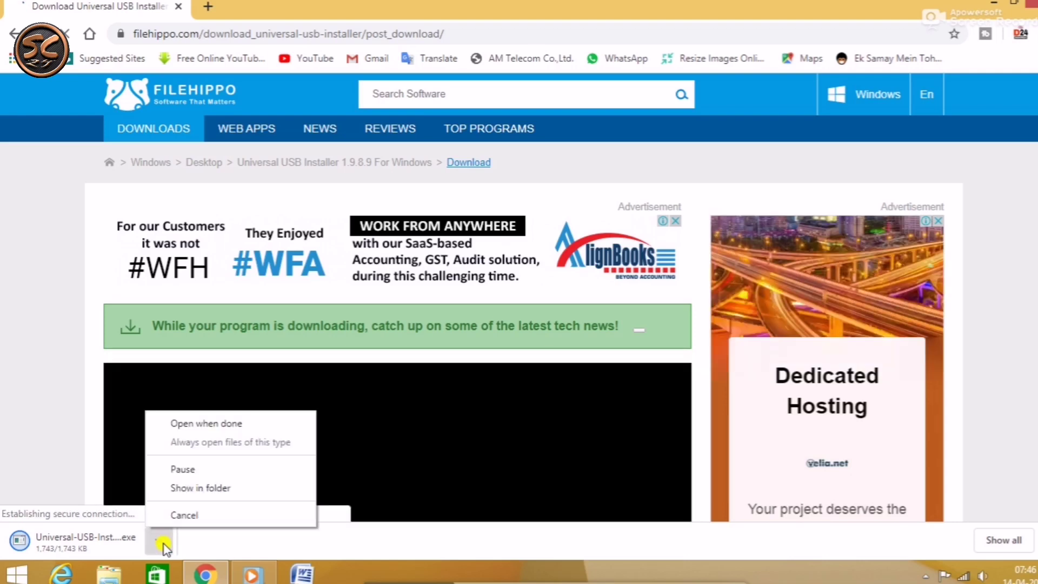
{"action": "left_click", "coordinate": [200, 424]}
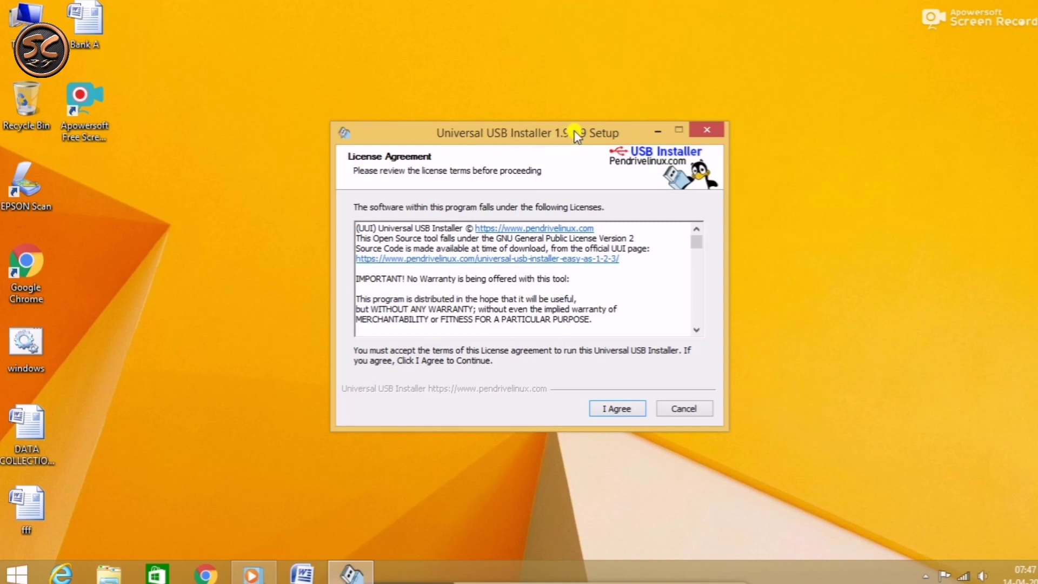
{"action": "left_click", "coordinate": [618, 410]}
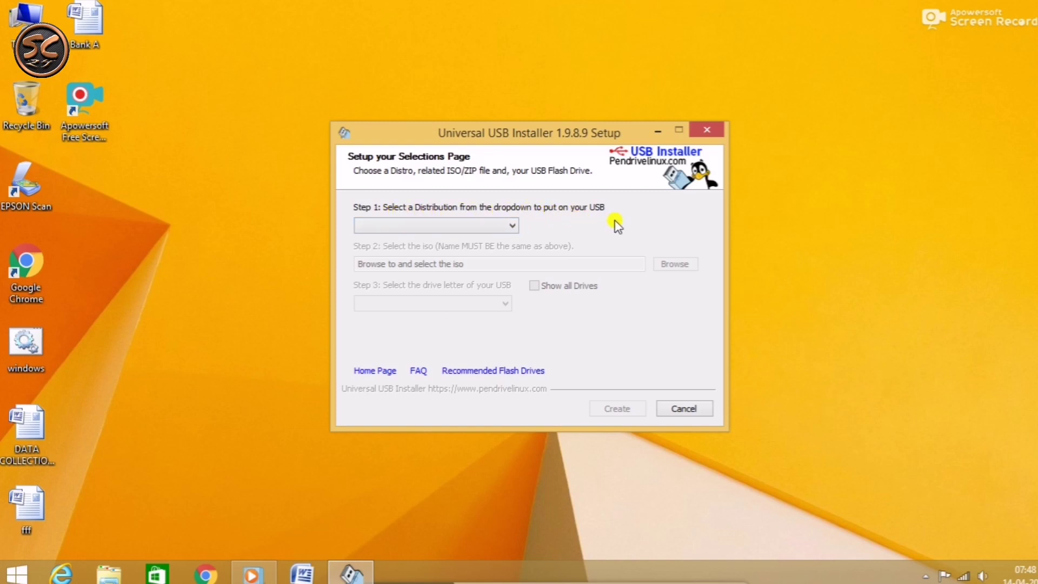
Choose Windows 8 Installer as the distribution to put on the USB drive.
{"action": "left_click", "coordinate": [508, 228]}
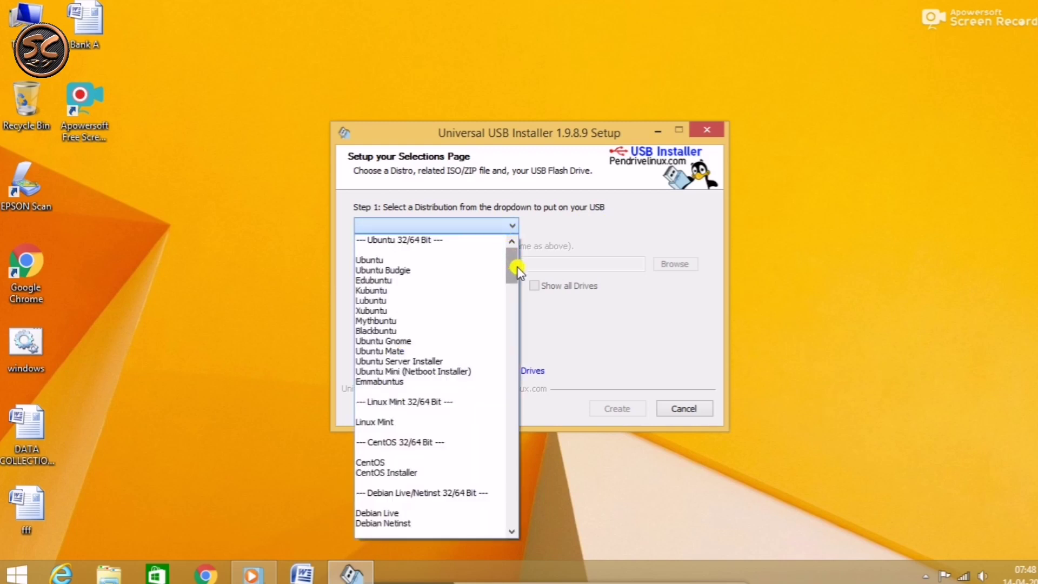
{"action": "left_click_drag", "start_coordinate": [517, 267], "coordinate": [511, 522]}
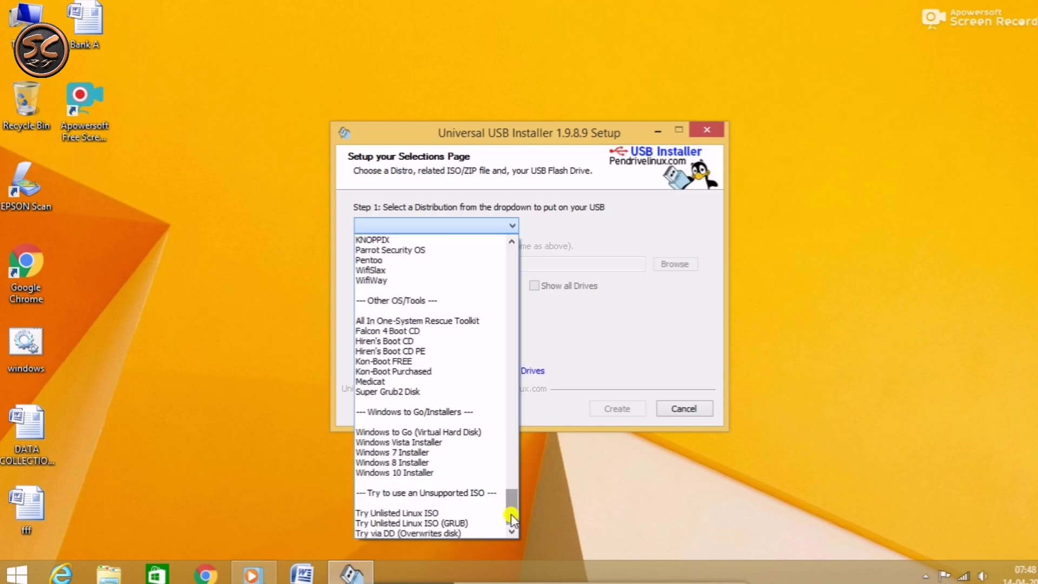
{"action": "left_click", "coordinate": [406, 463]}
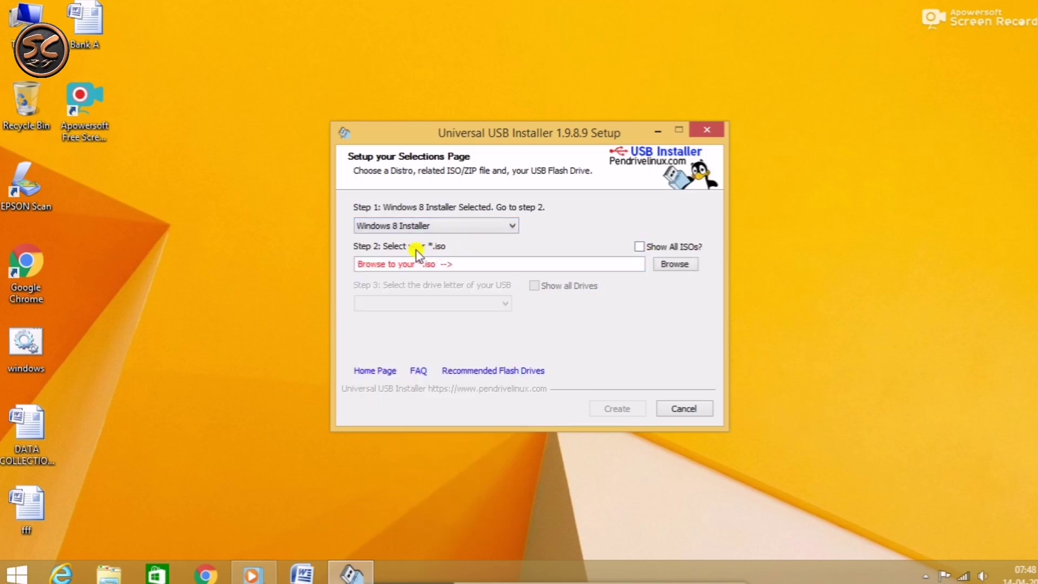
Enable showing all ISOs and select the disc image Win8.1_English_x64 from E:\SOFTWERE\8.1 as the source.
{"action": "left_click", "coordinate": [640, 247]}
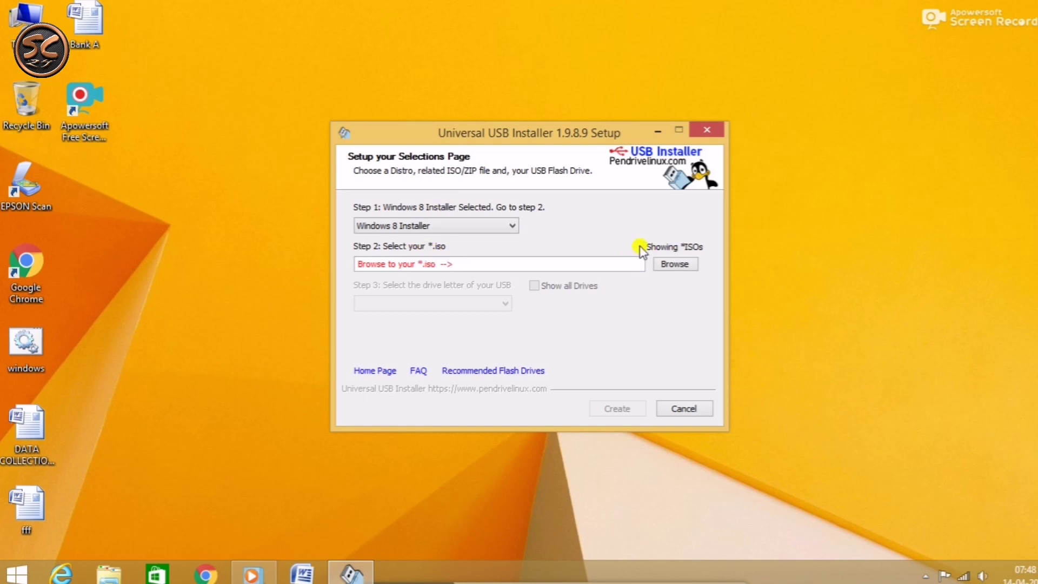
{"action": "left_click", "coordinate": [672, 266]}
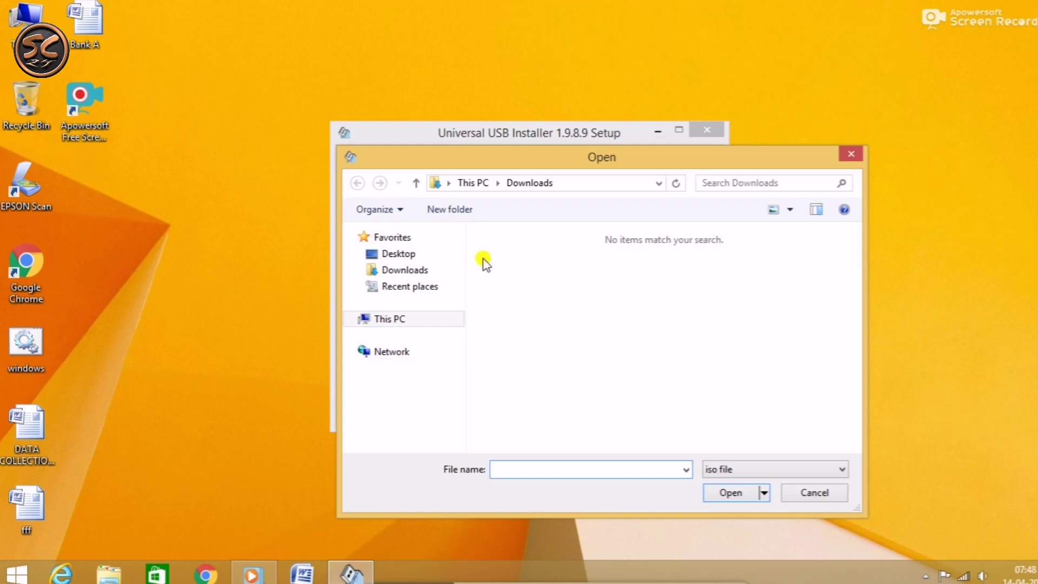
{"action": "left_click", "coordinate": [411, 261]}
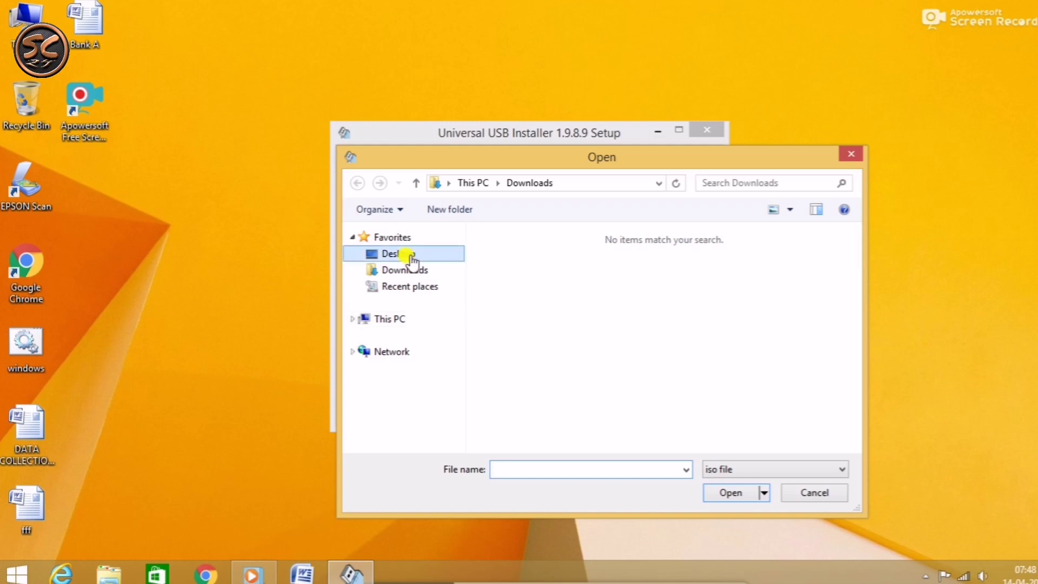
{"action": "left_click", "coordinate": [404, 321]}
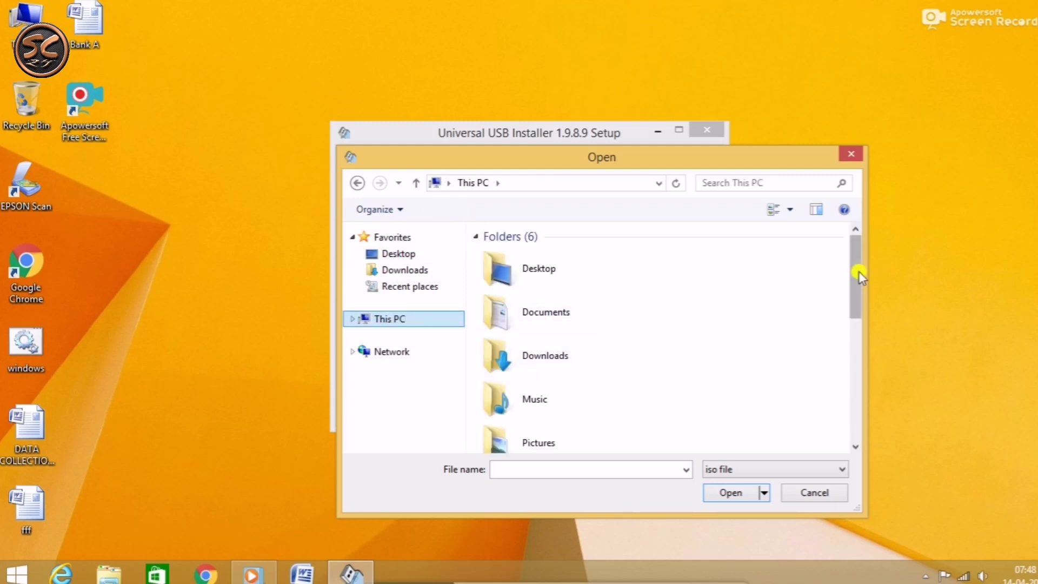
{"action": "left_click_drag", "start_coordinate": [858, 271], "coordinate": [857, 354]}
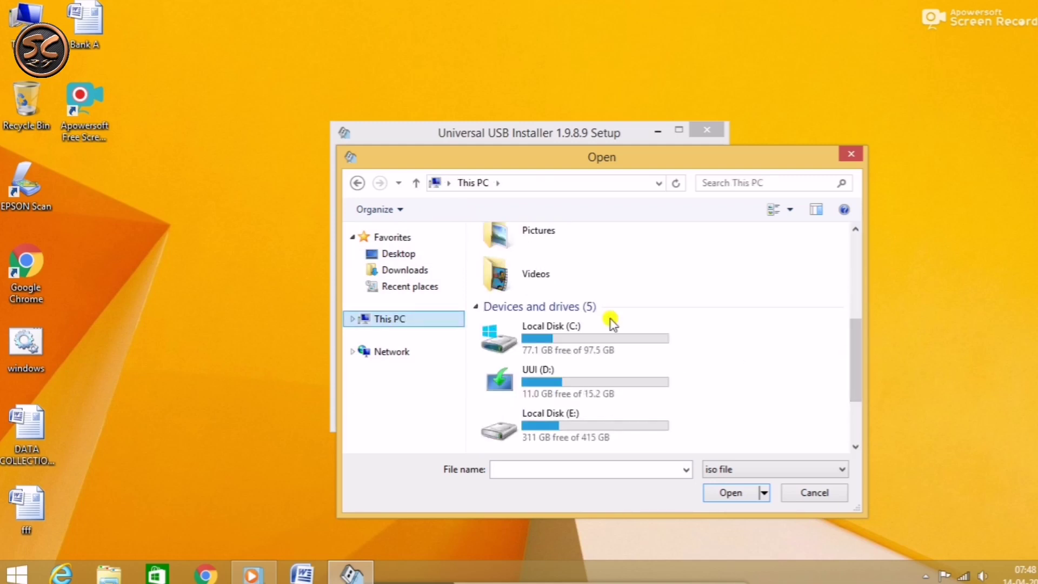
{"action": "double_click", "coordinate": [619, 424]}
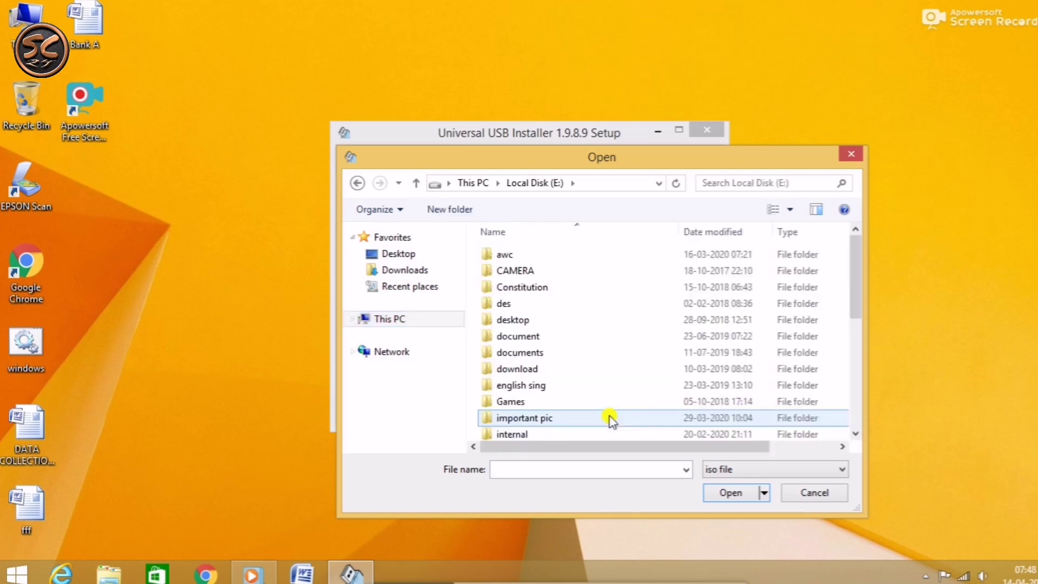
{"action": "scroll", "coordinate": [591, 352], "scroll_direction": "down", "scroll_amount": 4}
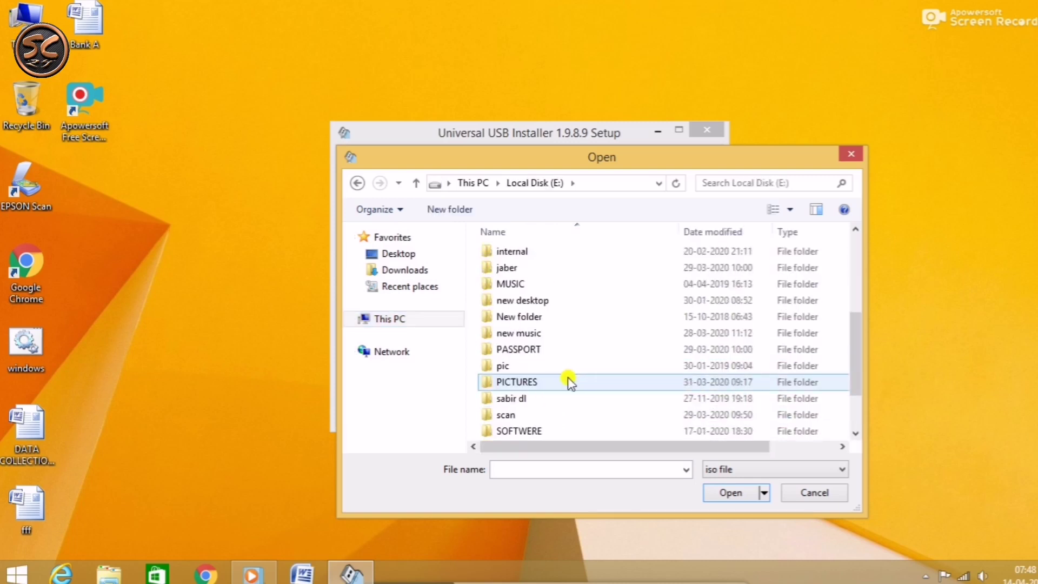
{"action": "scroll", "coordinate": [571, 381], "scroll_direction": "down", "scroll_amount": 2}
{"action": "double_click", "coordinate": [537, 364]}
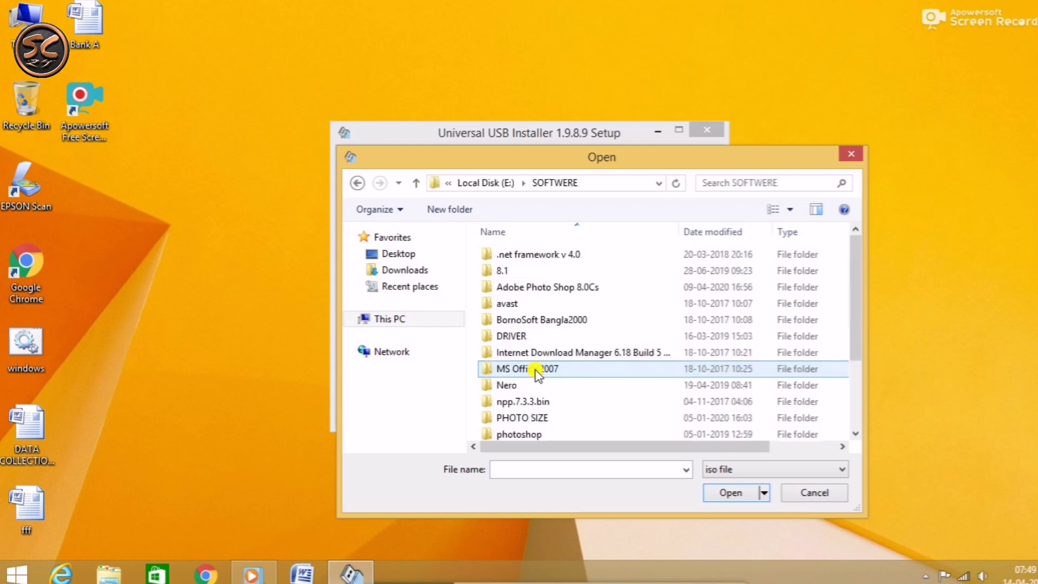
{"action": "double_click", "coordinate": [540, 270]}
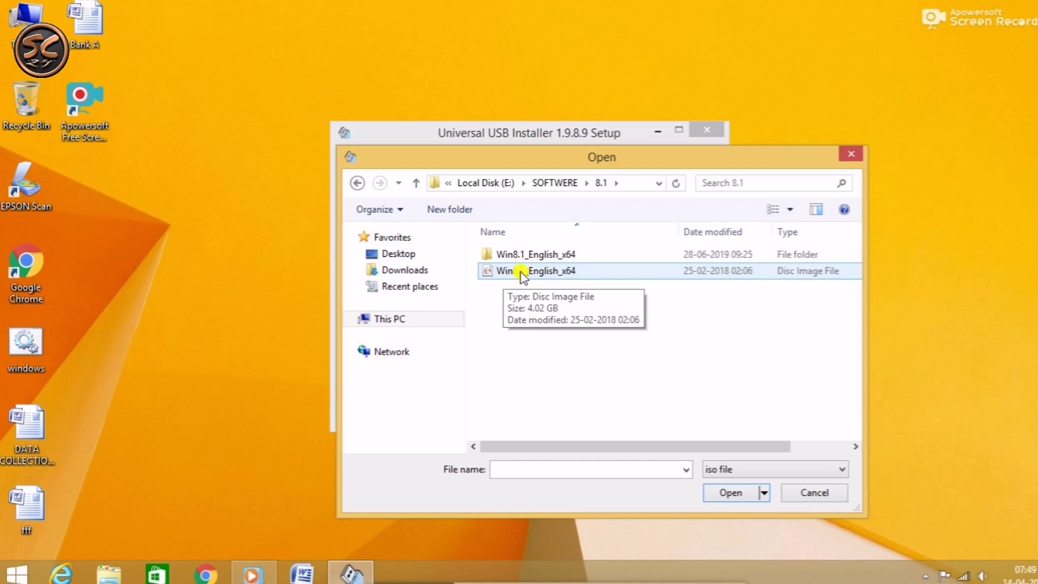
{"action": "left_click", "coordinate": [556, 277]}
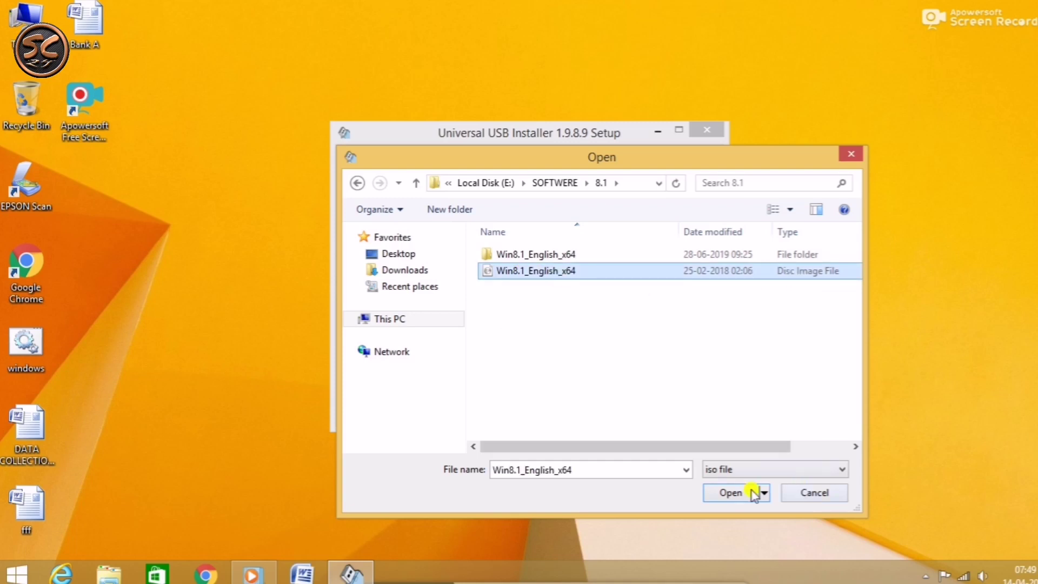
{"action": "left_click", "coordinate": [727, 492]}
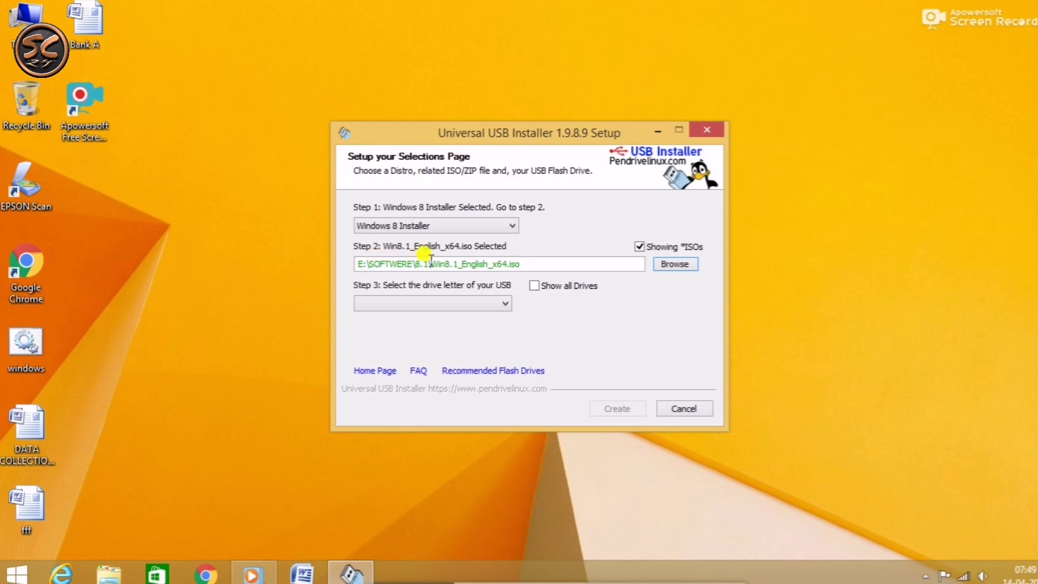
Show all drives and select the 15GB flash drive D:\ (Disk 1) UUI as the target.
{"action": "left_click", "coordinate": [533, 286]}
{"action": "left_click", "coordinate": [503, 303]}
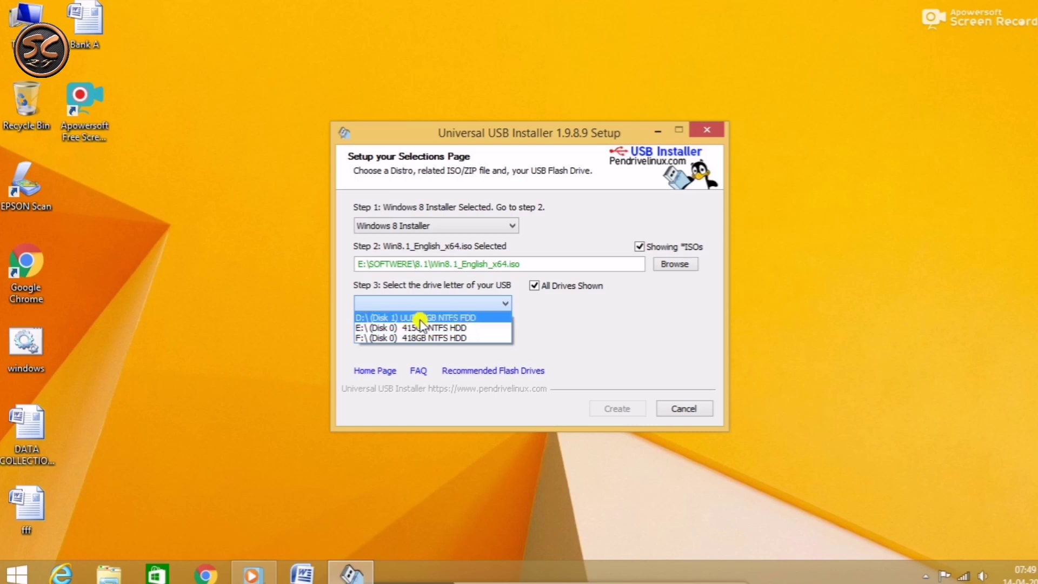
{"action": "left_click", "coordinate": [460, 319]}
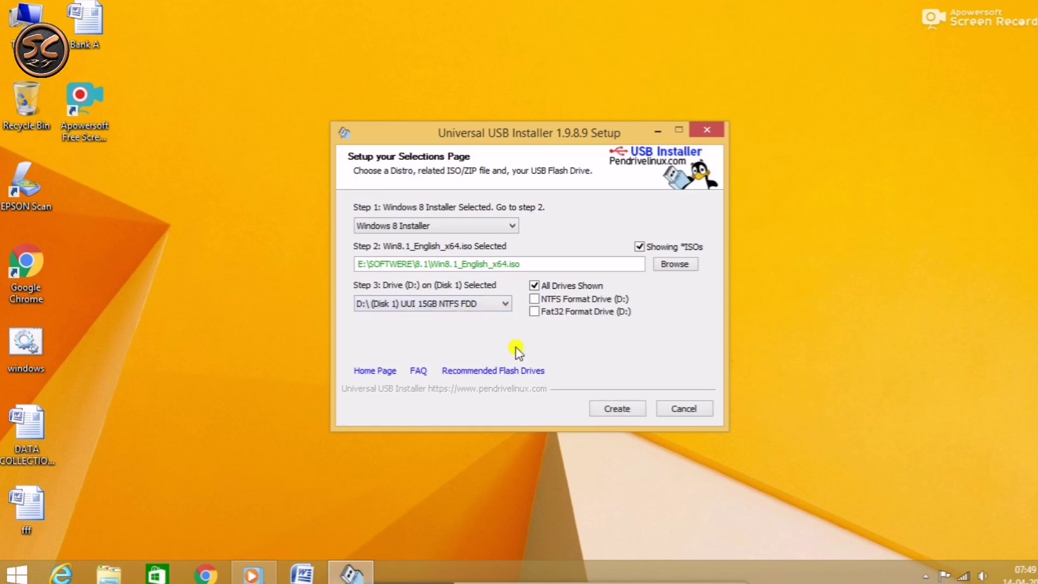
Start creating the Windows 8.1 installer on drive D:, confirm the overwrite actions, and review the extraction error list.
{"action": "left_click", "coordinate": [620, 412]}
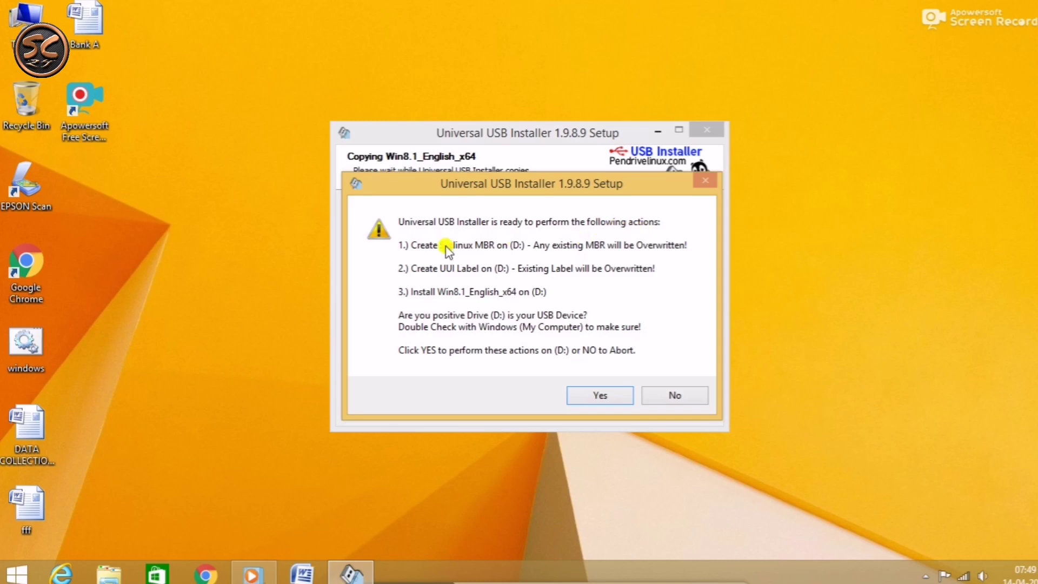
{"action": "left_click", "coordinate": [608, 395]}
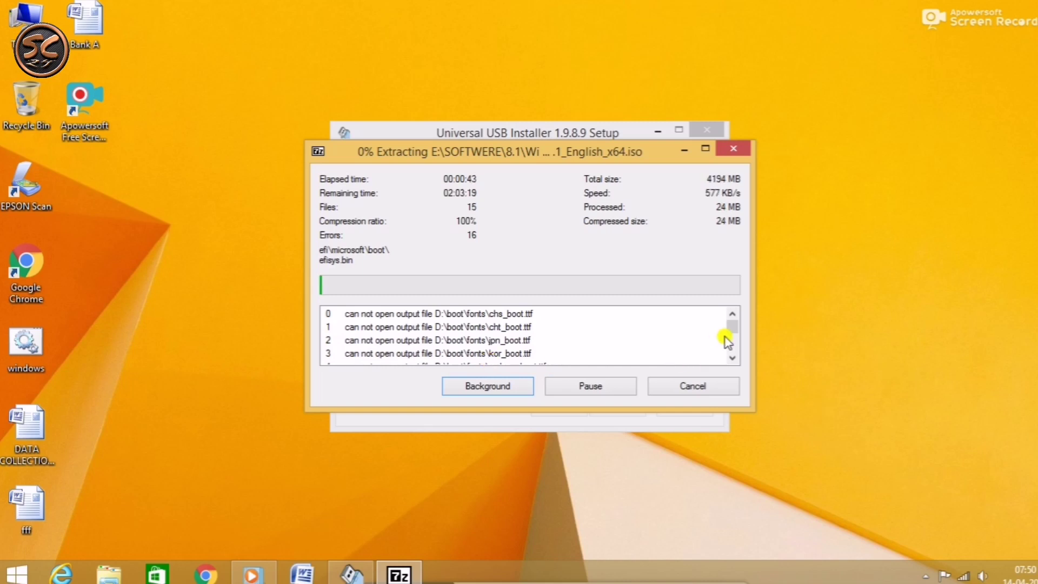
{"action": "left_click_drag", "start_coordinate": [731, 326], "coordinate": [738, 362]}
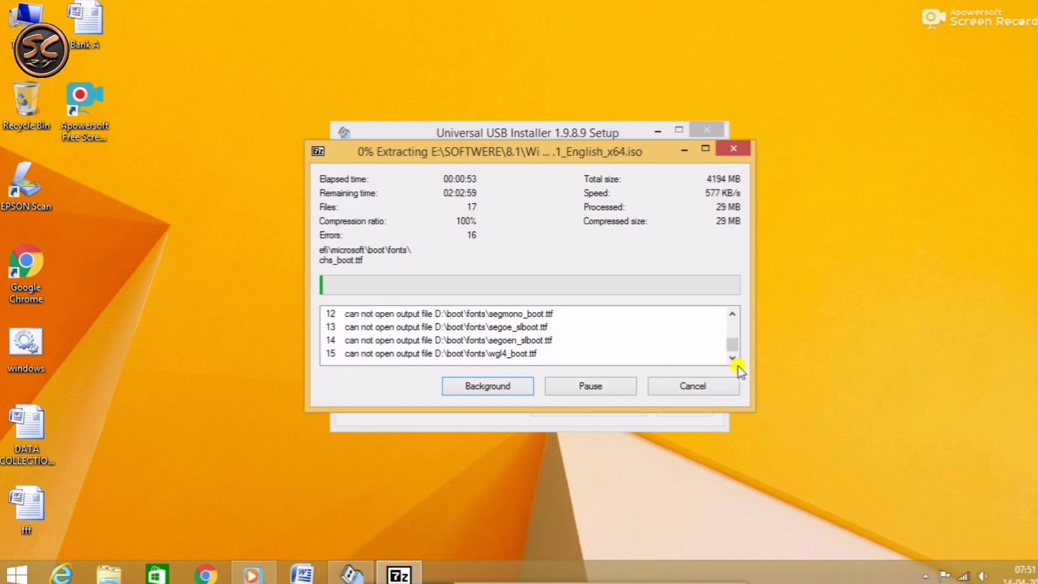
{"action": "left_click", "coordinate": [548, 578]}
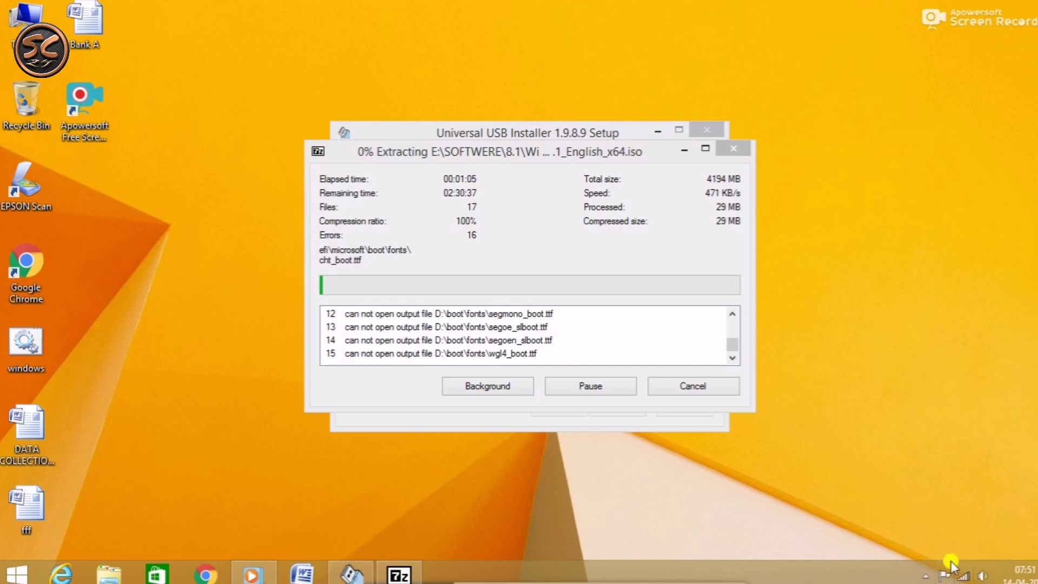
{"action": "left_click", "coordinate": [925, 576]}
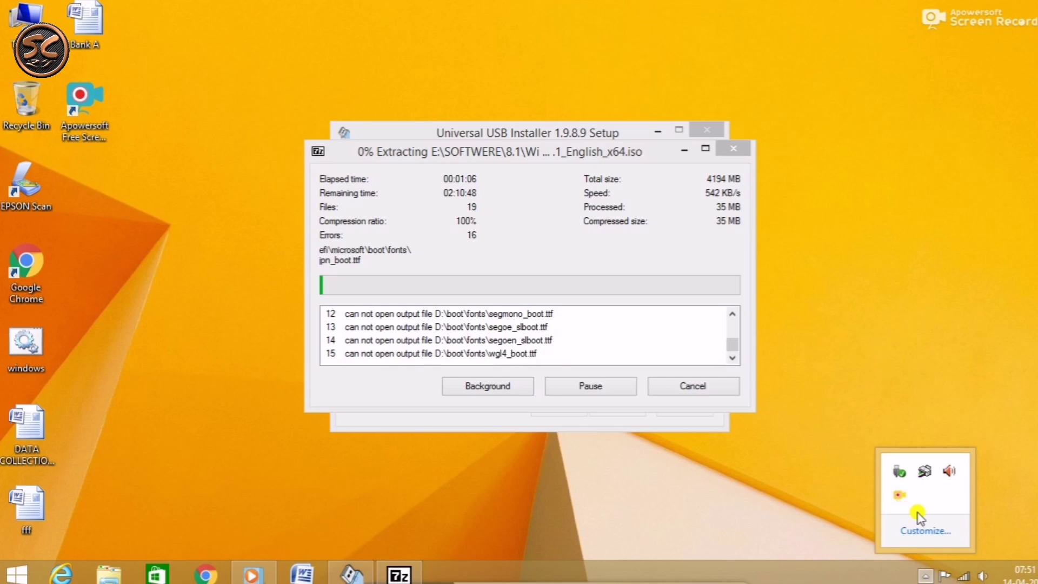
{"action": "right_click", "coordinate": [892, 498]}
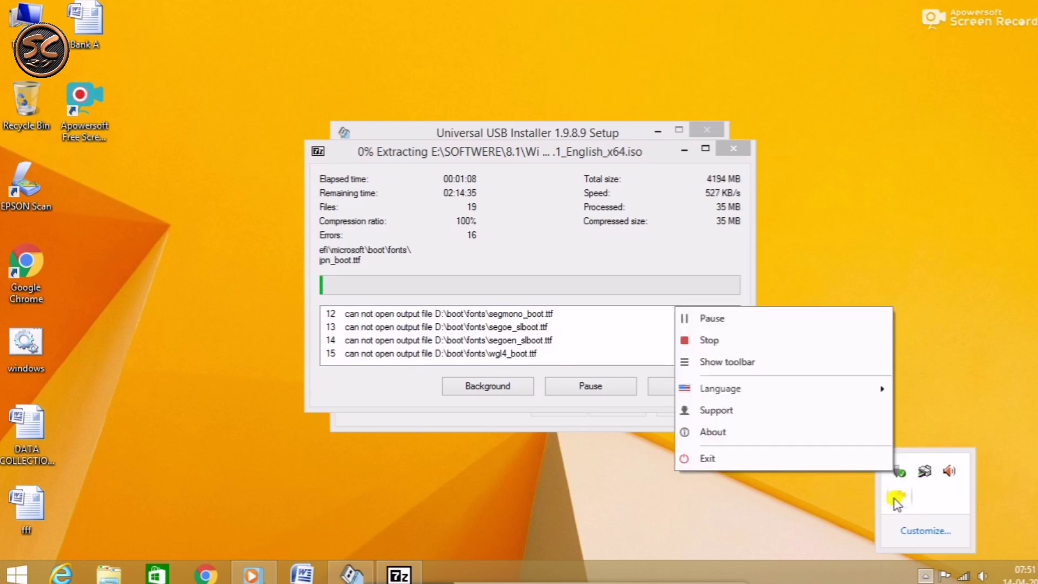
{"action": "left_click", "coordinate": [811, 319]}
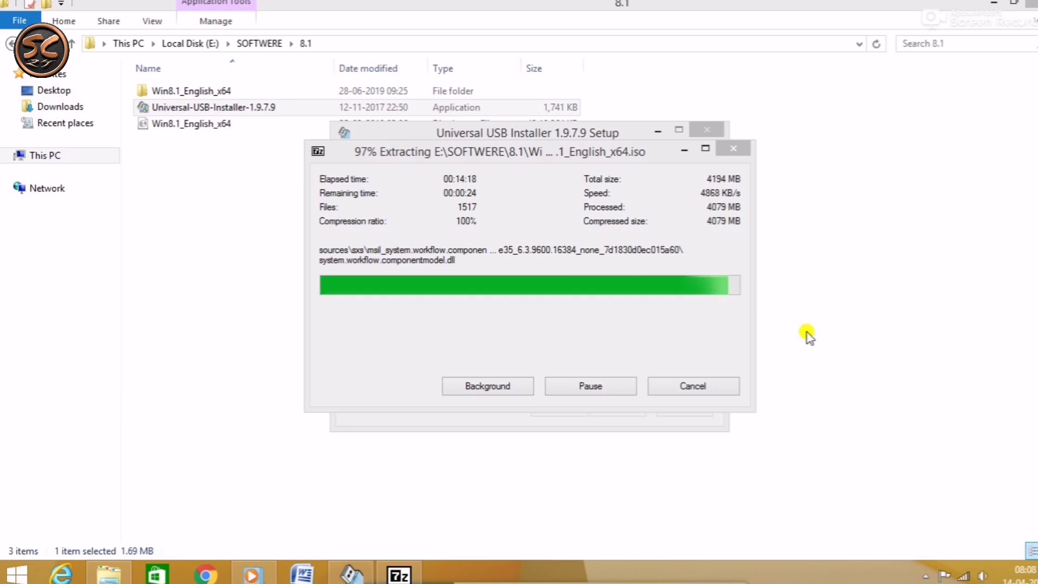
Close the 8.1 folder window and refresh the desktop while the ISO extraction keeps running.
{"action": "left_click", "coordinate": [1027, 10]}
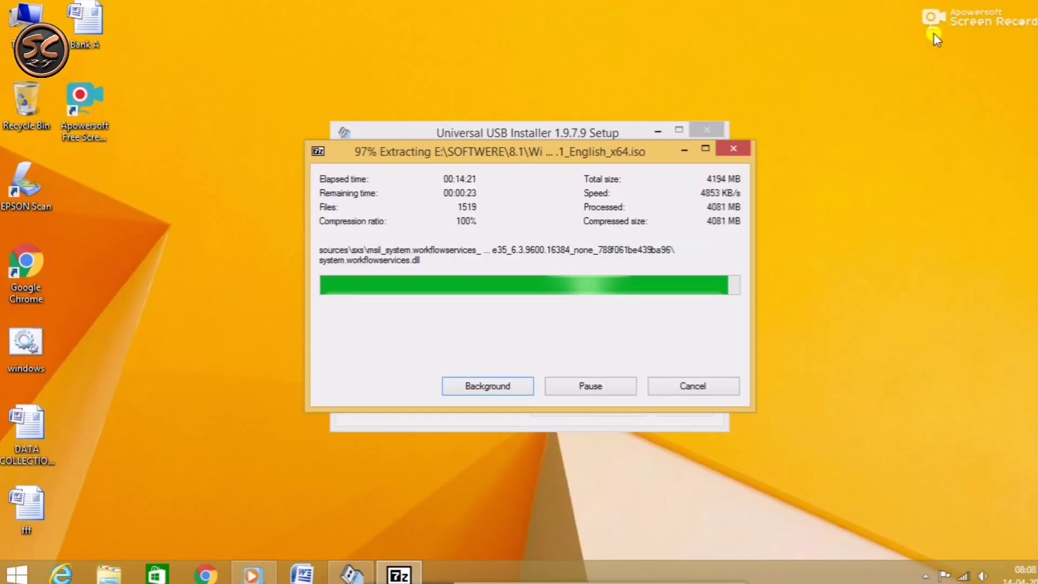
{"action": "right_click", "coordinate": [809, 24]}
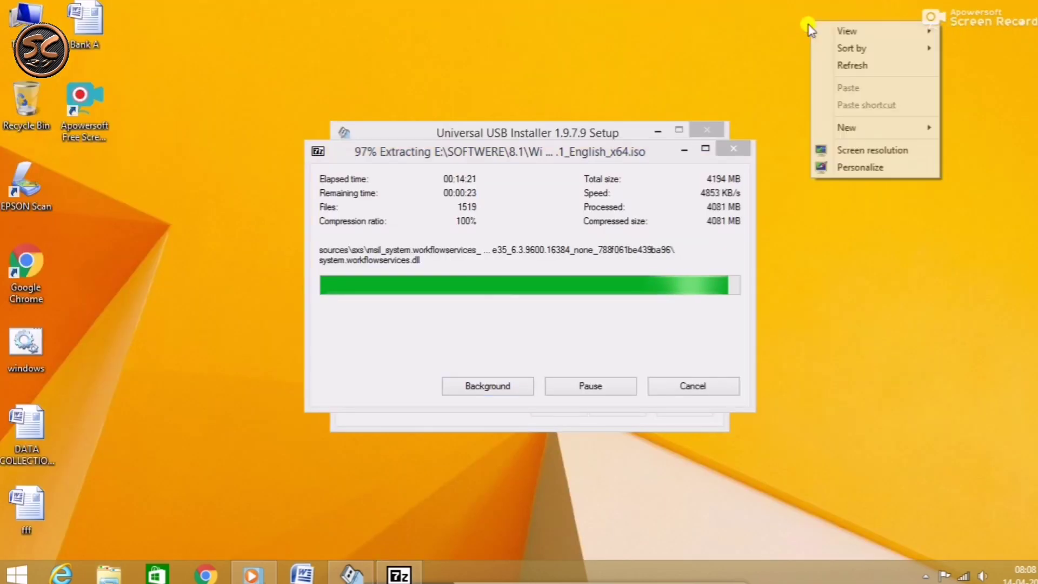
{"action": "left_click", "coordinate": [835, 66]}
{"action": "right_click", "coordinate": [835, 56]}
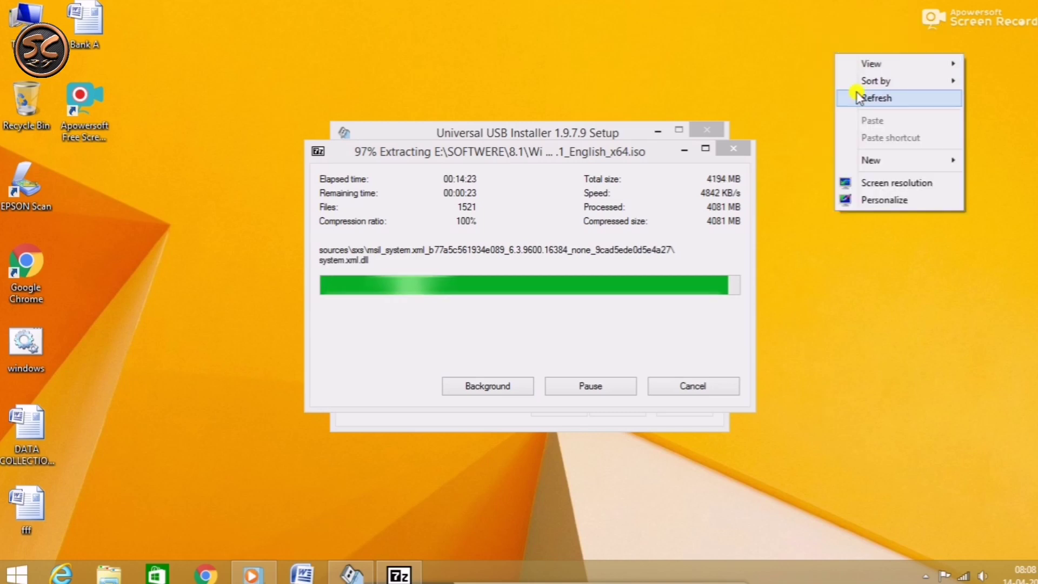
{"action": "left_click", "coordinate": [858, 97]}
{"action": "right_click", "coordinate": [853, 73]}
{"action": "left_click", "coordinate": [872, 116]}
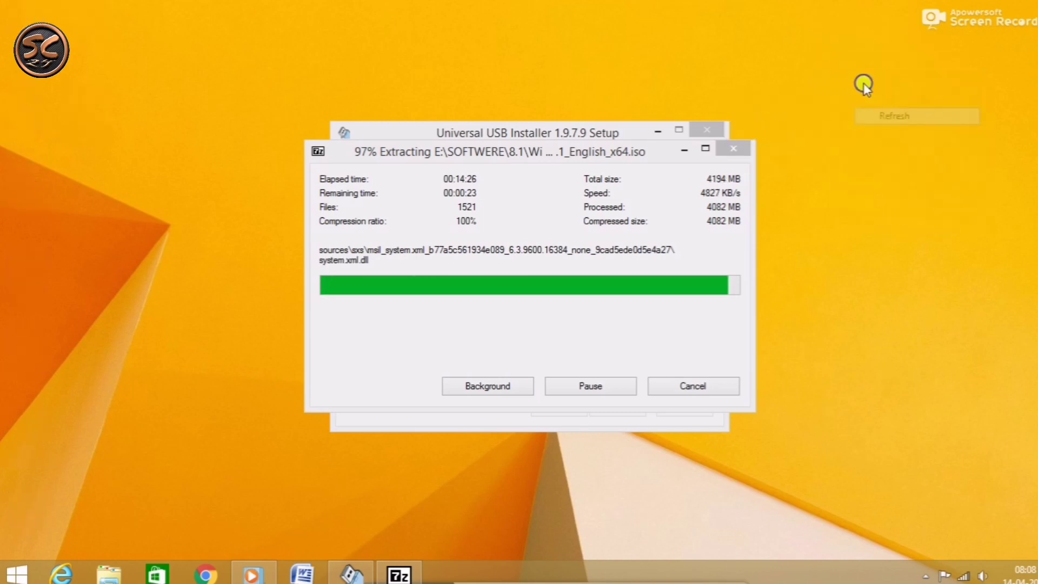
{"action": "right_click", "coordinate": [861, 82]}
{"action": "left_click", "coordinate": [877, 126]}
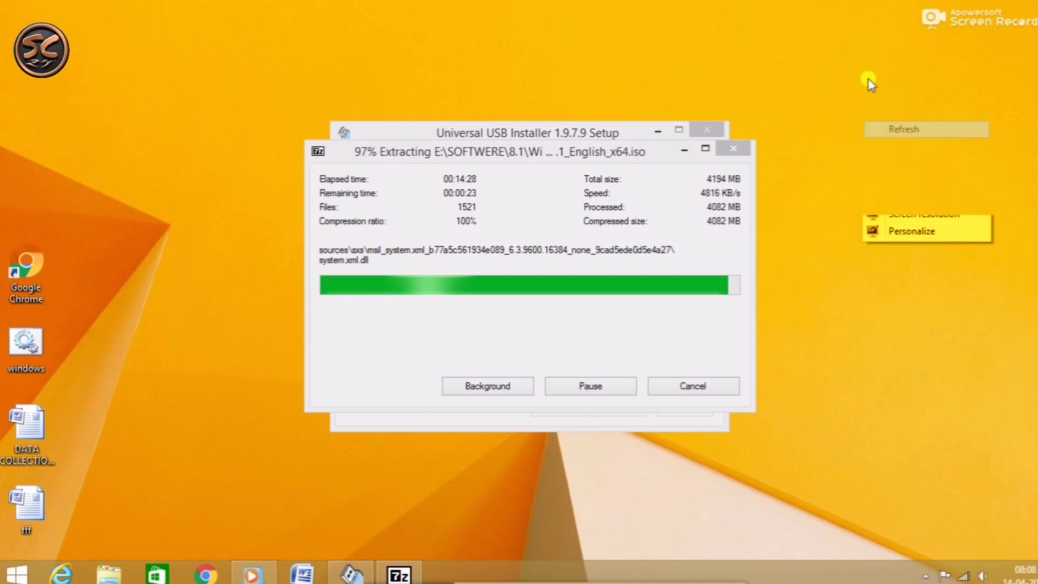
{"action": "right_click", "coordinate": [865, 70]}
{"action": "left_click", "coordinate": [885, 116]}
{"action": "right_click", "coordinate": [867, 71]}
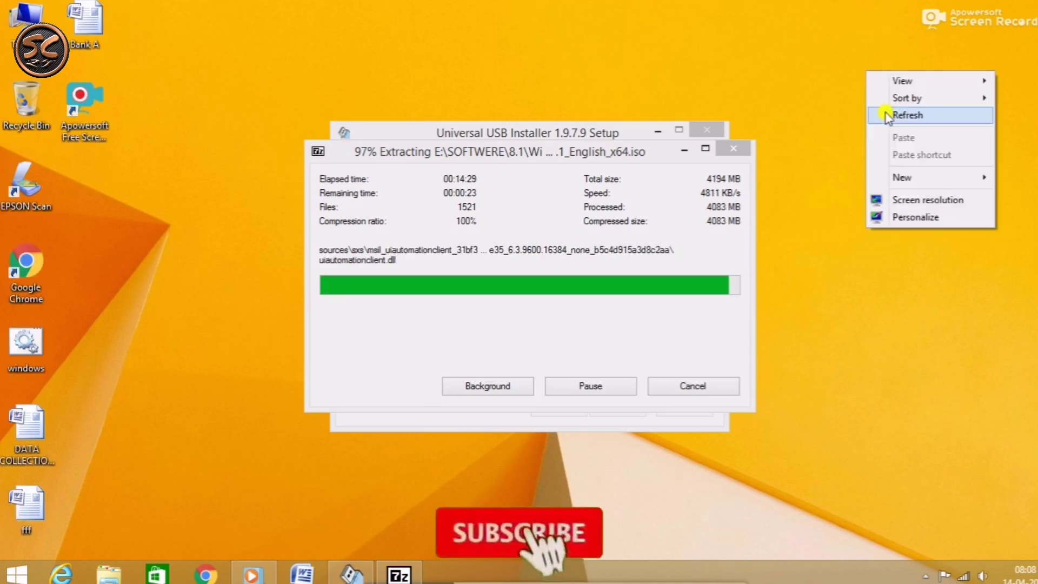
{"action": "left_click", "coordinate": [885, 116]}
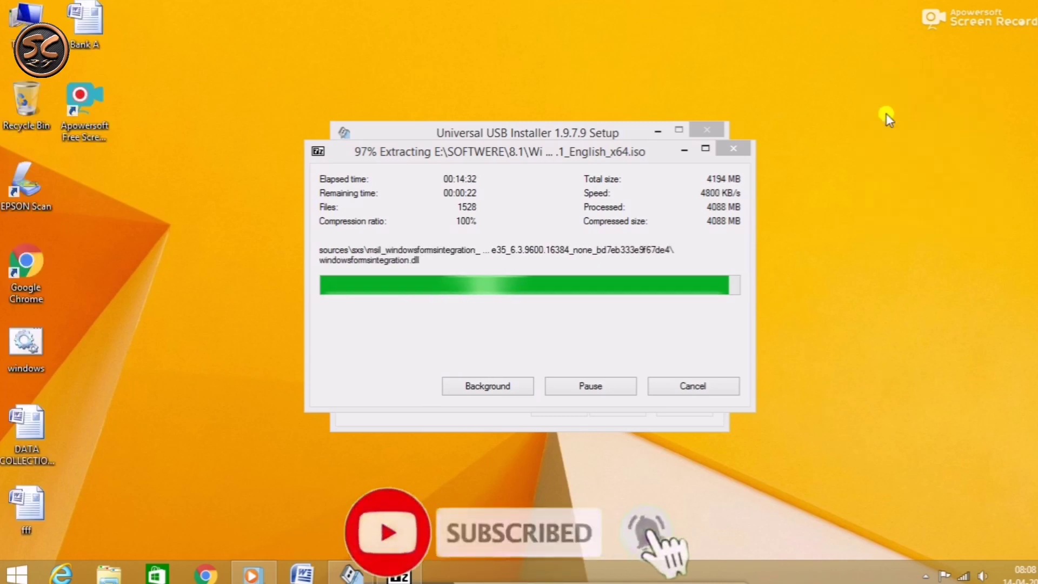
{"action": "right_click", "coordinate": [867, 71]}
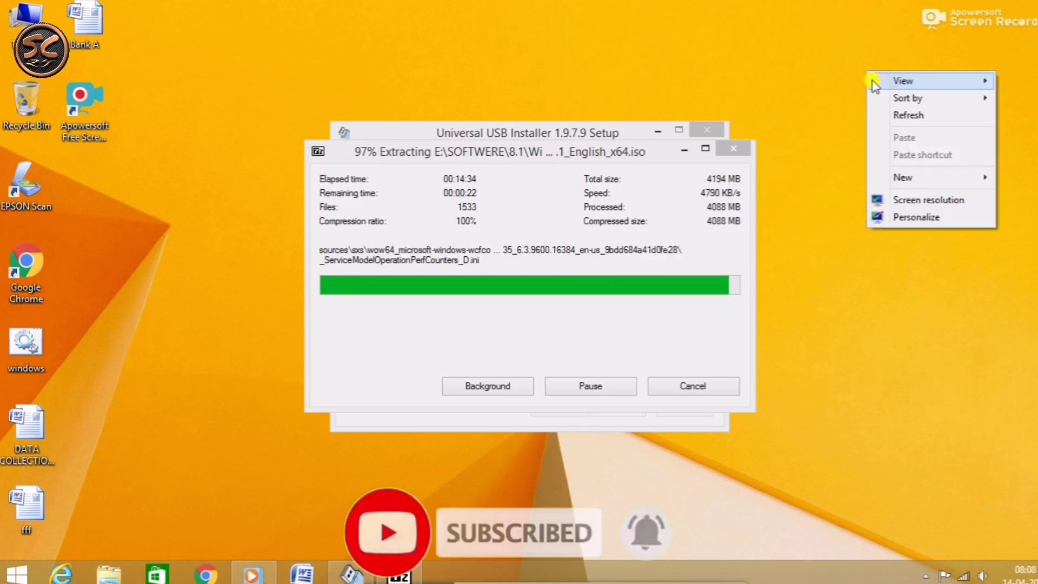
{"action": "left_click", "coordinate": [888, 115]}
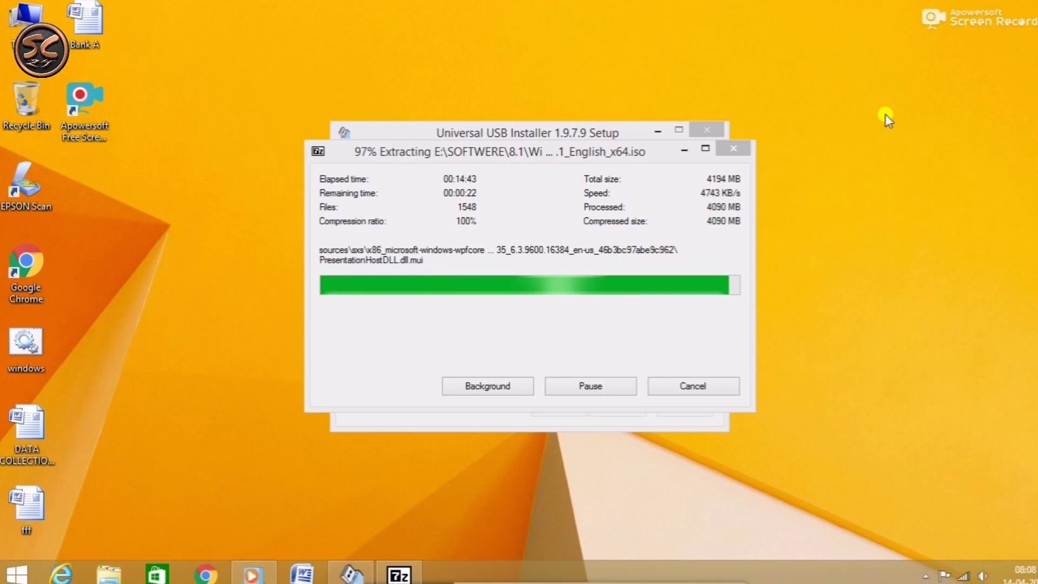
{"action": "left_click", "coordinate": [925, 574]}
{"action": "left_click", "coordinate": [889, 336]}
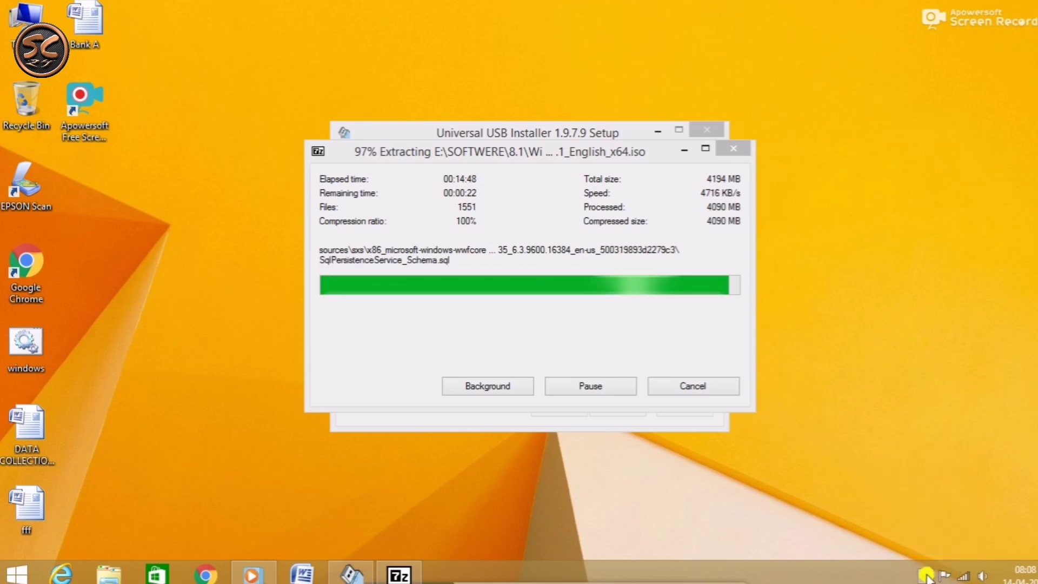
{"action": "right_click", "coordinate": [878, 242]}
{"action": "left_click", "coordinate": [895, 292]}
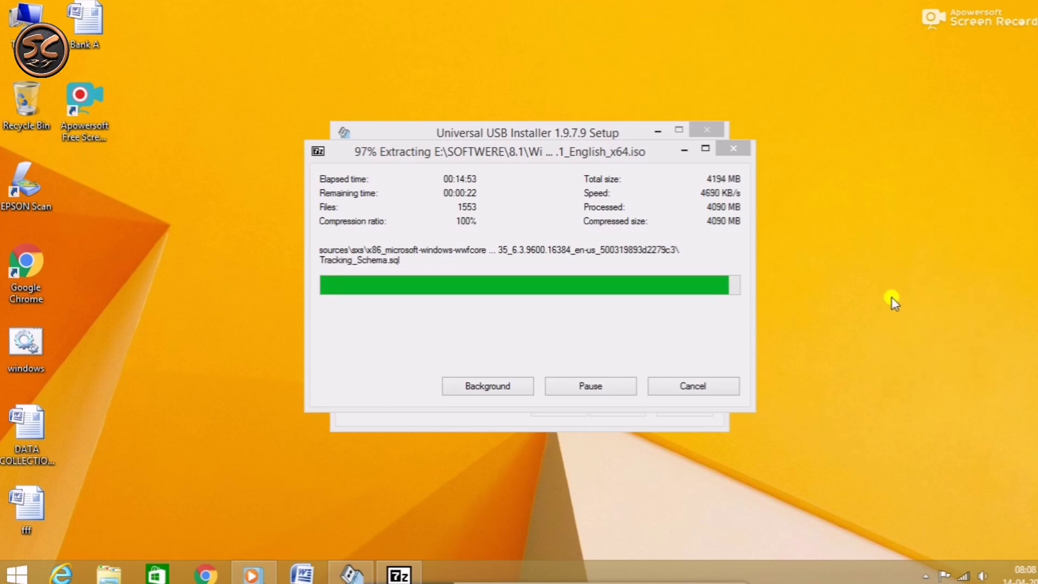
{"action": "right_click", "coordinate": [890, 180]}
{"action": "left_click", "coordinate": [916, 231]}
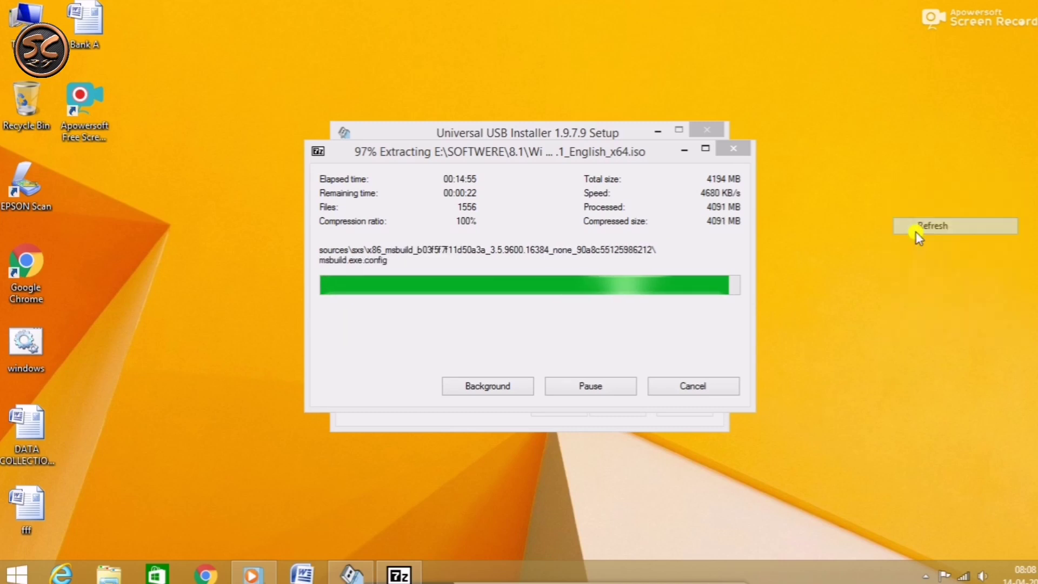
{"action": "right_click", "coordinate": [895, 206]}
{"action": "left_click", "coordinate": [915, 258]}
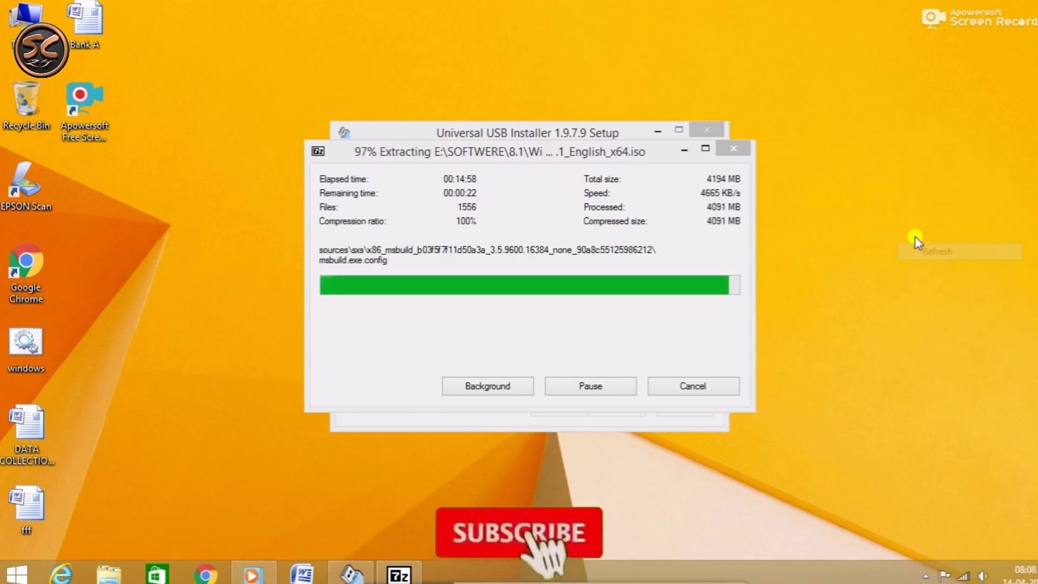
{"action": "right_click", "coordinate": [909, 203]}
{"action": "left_click", "coordinate": [925, 246]}
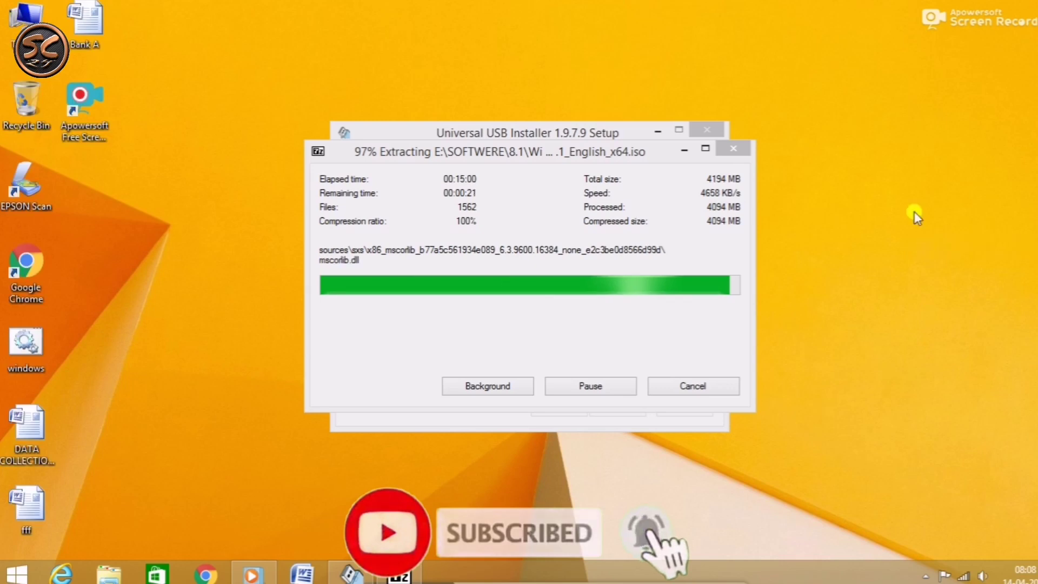
{"action": "right_click", "coordinate": [913, 212]}
{"action": "left_click", "coordinate": [928, 255]}
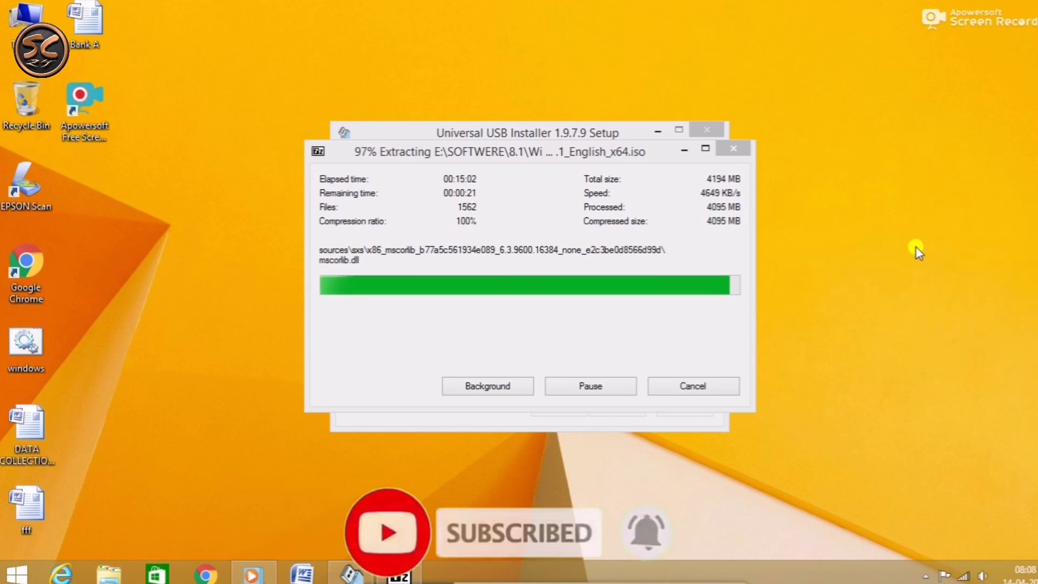
{"action": "right_click", "coordinate": [886, 224]}
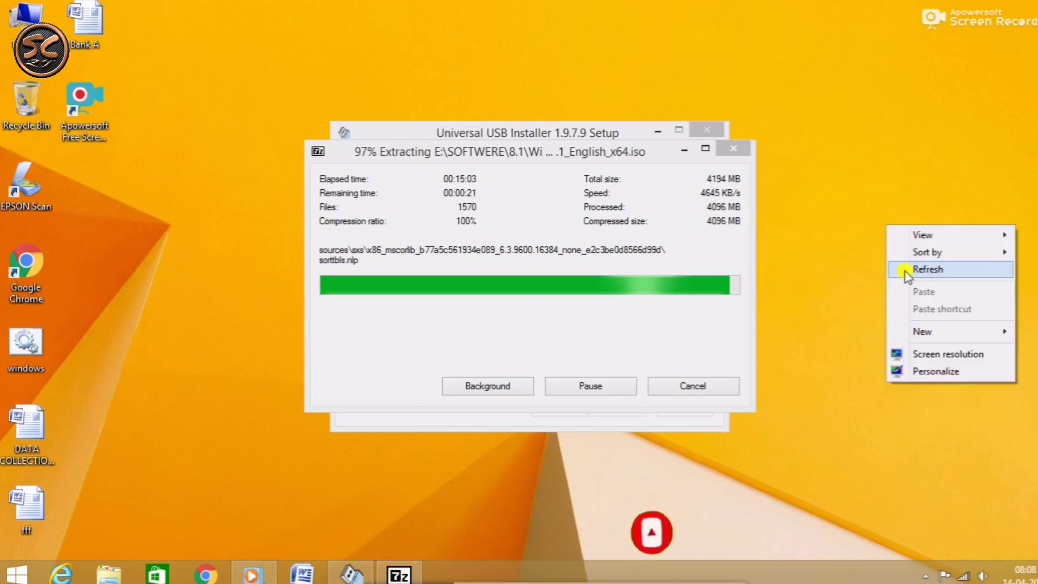
{"action": "left_click", "coordinate": [907, 270]}
{"action": "right_click", "coordinate": [903, 222]}
{"action": "left_click", "coordinate": [921, 270]}
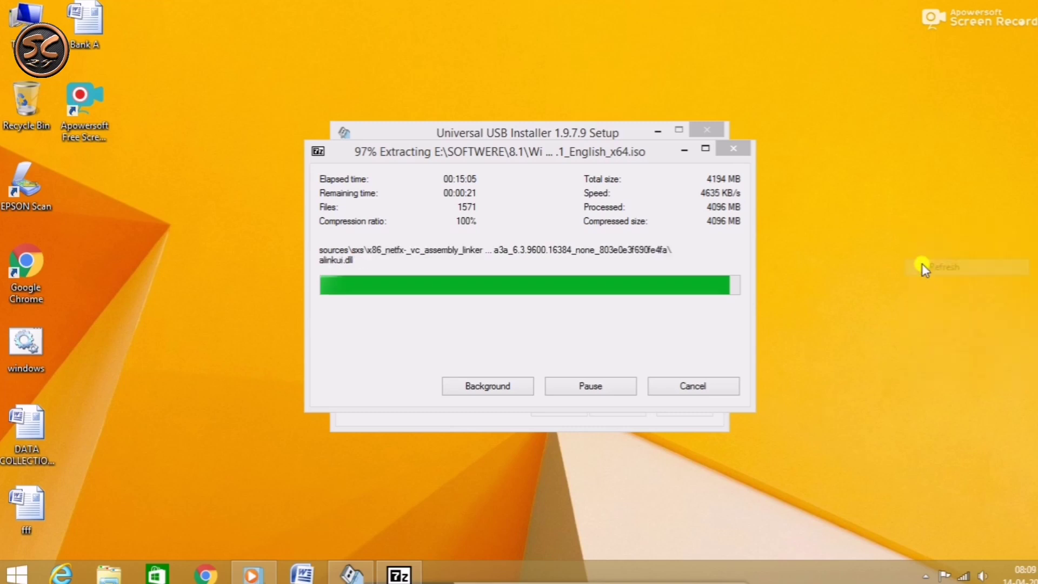
{"action": "right_click", "coordinate": [903, 199]}
{"action": "left_click", "coordinate": [926, 238]}
{"action": "right_click", "coordinate": [924, 208]}
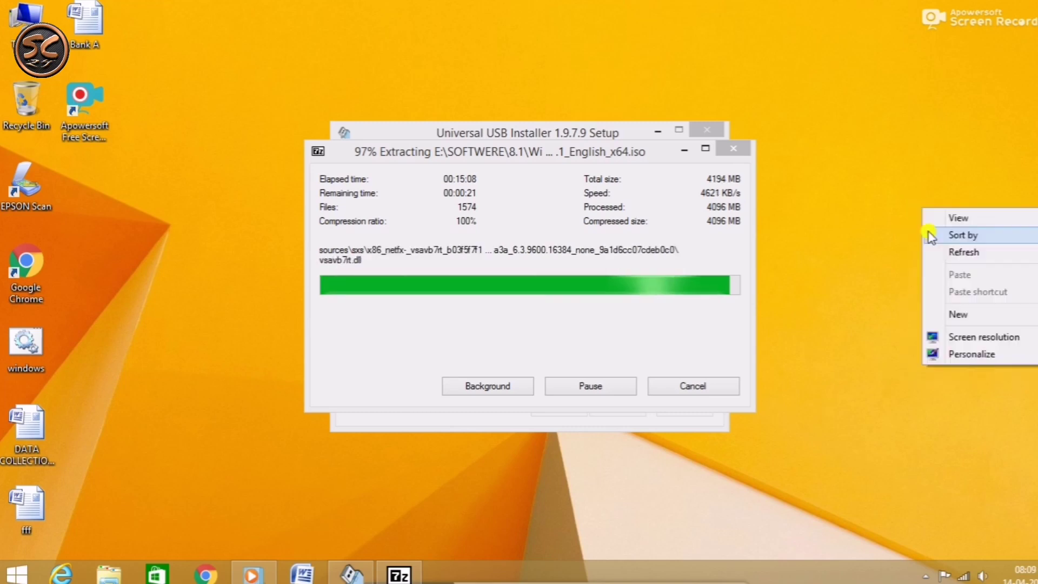
{"action": "left_click", "coordinate": [941, 254]}
{"action": "right_click", "coordinate": [924, 219]}
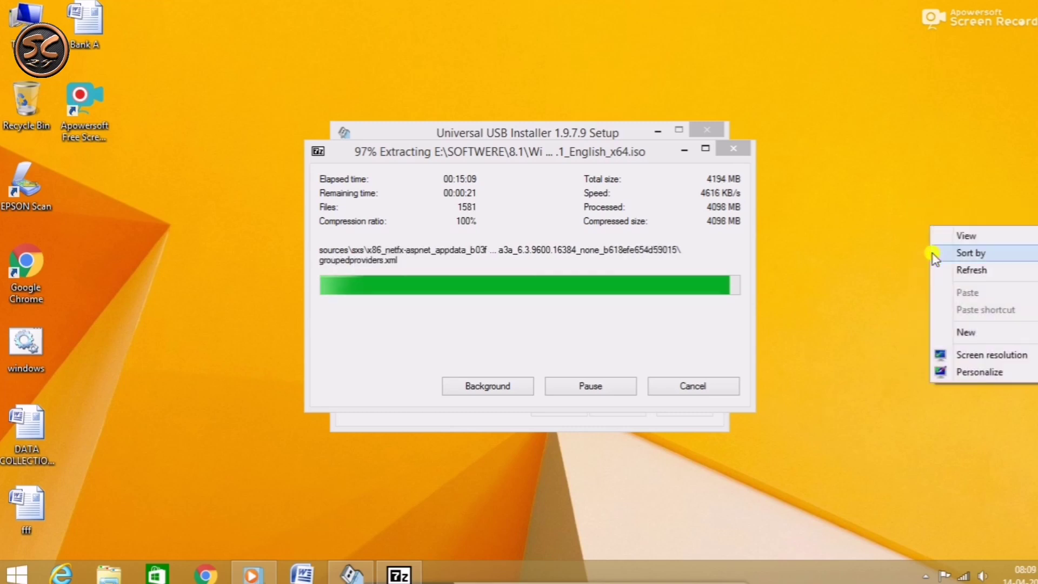
{"action": "left_click", "coordinate": [943, 269]}
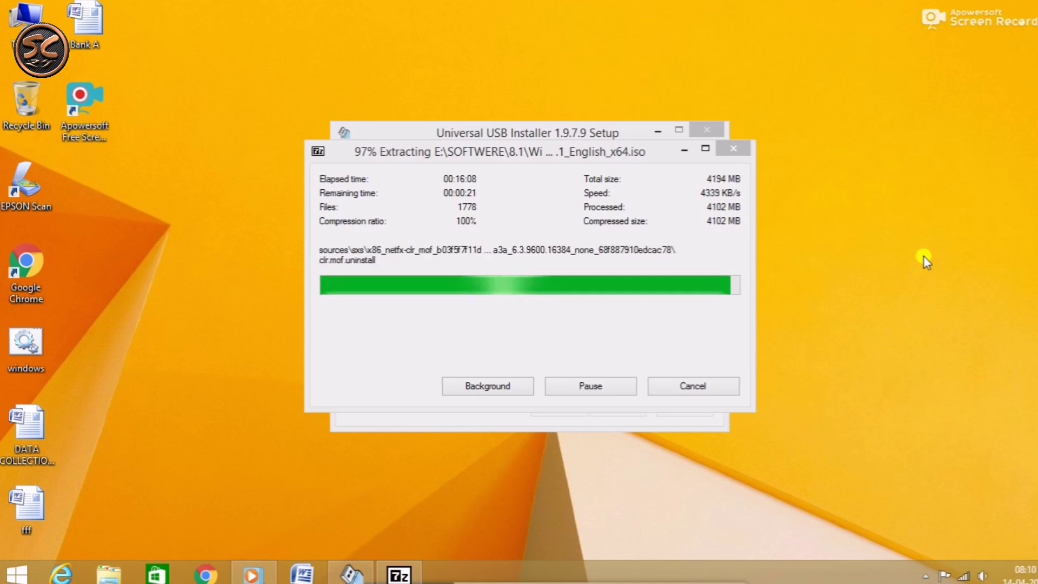
{"action": "right_click", "coordinate": [838, 135]}
{"action": "left_click", "coordinate": [863, 179]}
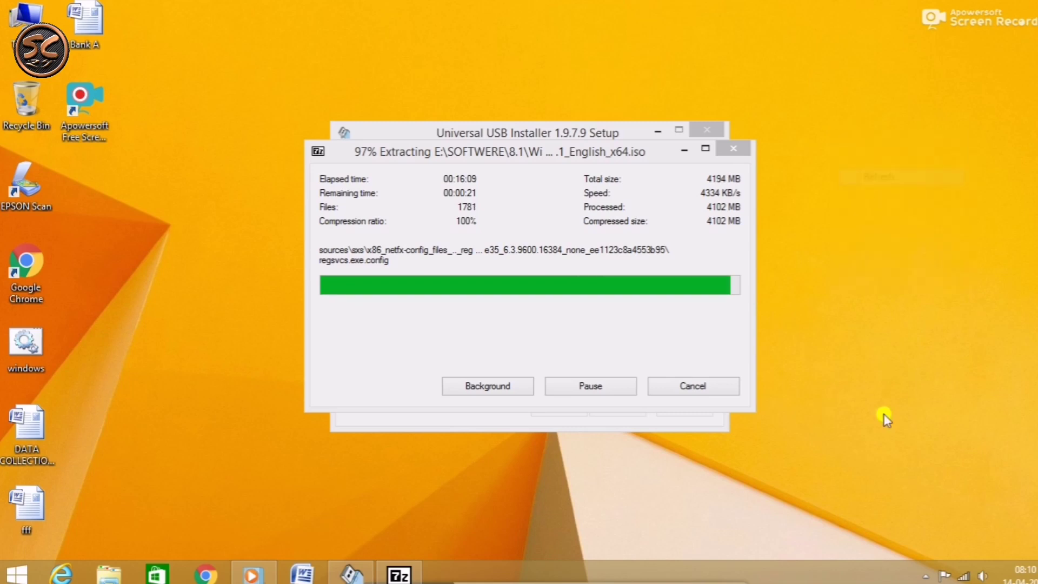
{"action": "left_click", "coordinate": [926, 576]}
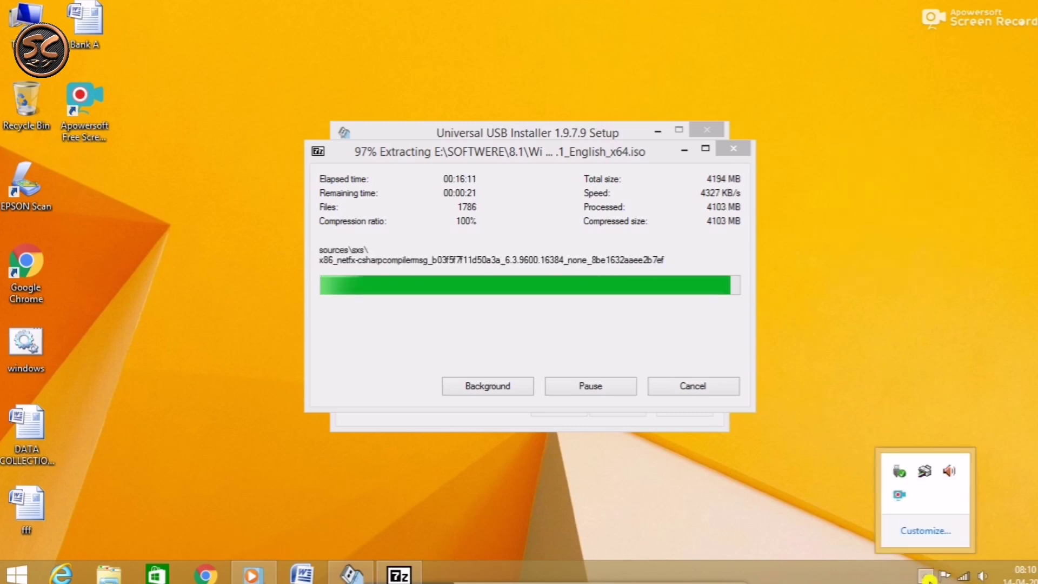
{"action": "right_click", "coordinate": [904, 498]}
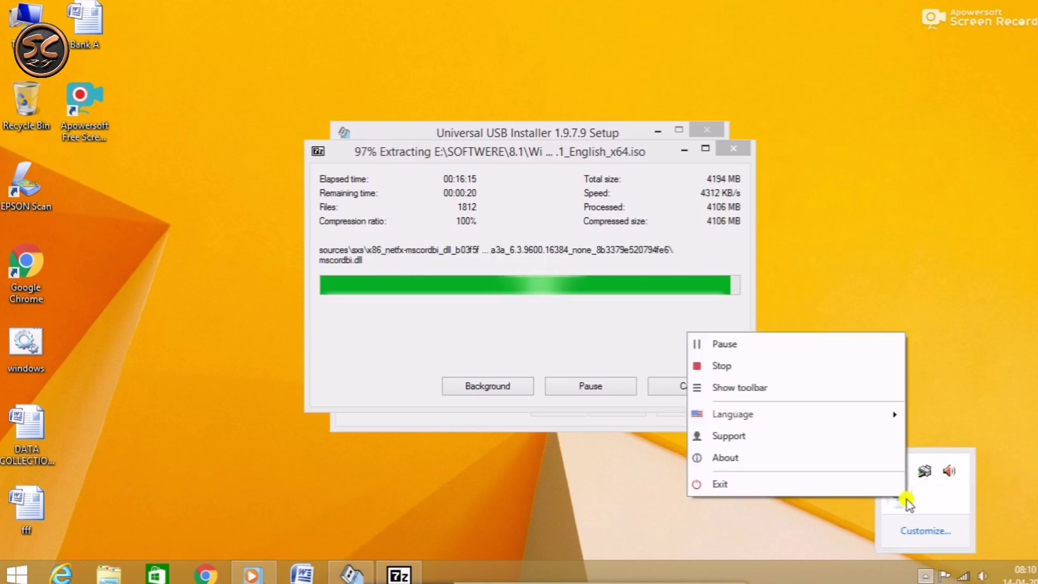
{"action": "left_click", "coordinate": [800, 345]}
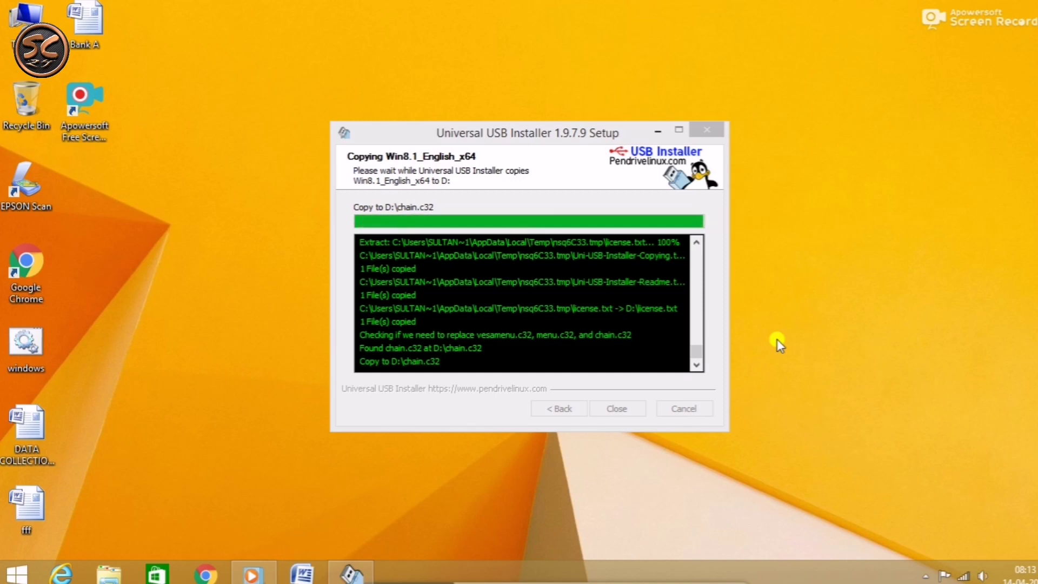
Close the Universal USB Installer setup once copying is complete and refresh the desktop.
{"action": "left_click", "coordinate": [521, 317]}
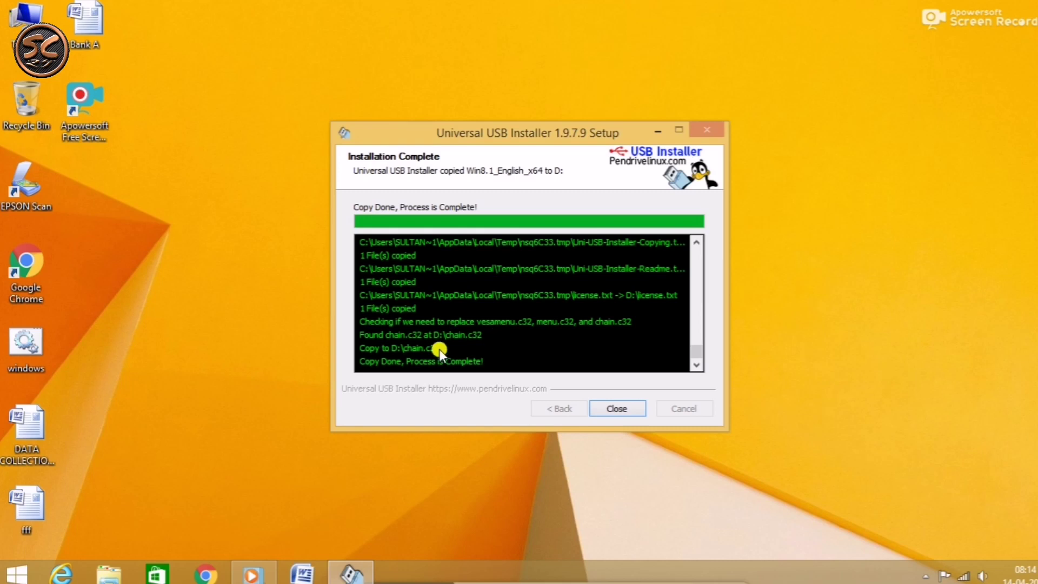
{"action": "left_click", "coordinate": [627, 409]}
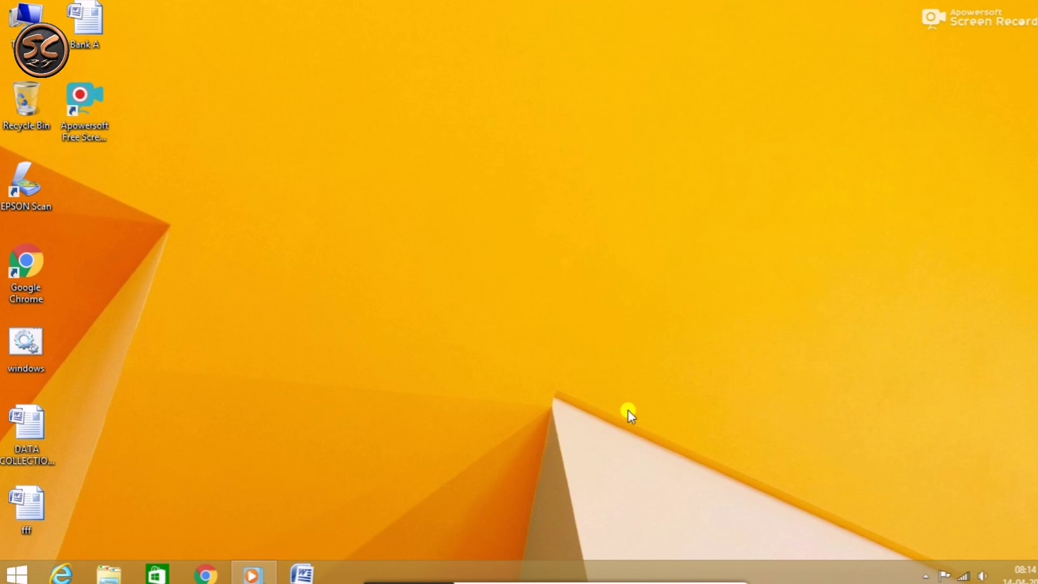
{"action": "right_click", "coordinate": [512, 205]}
{"action": "left_click", "coordinate": [546, 249]}
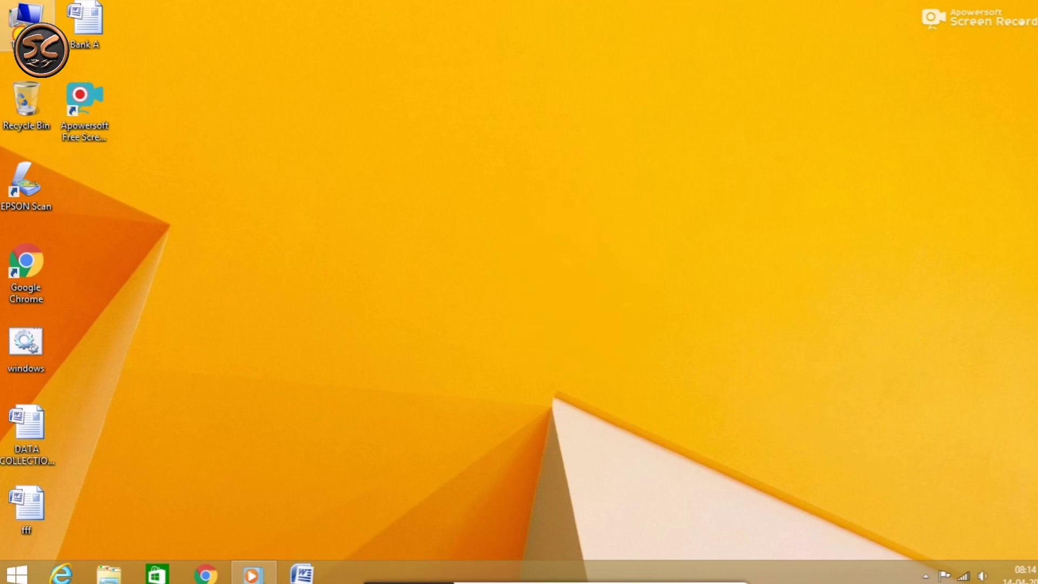
Open the UUI (D:) flash drive from This PC to examine the copied Windows setup files, and return to the desktop.
{"action": "double_click", "coordinate": [25, 19]}
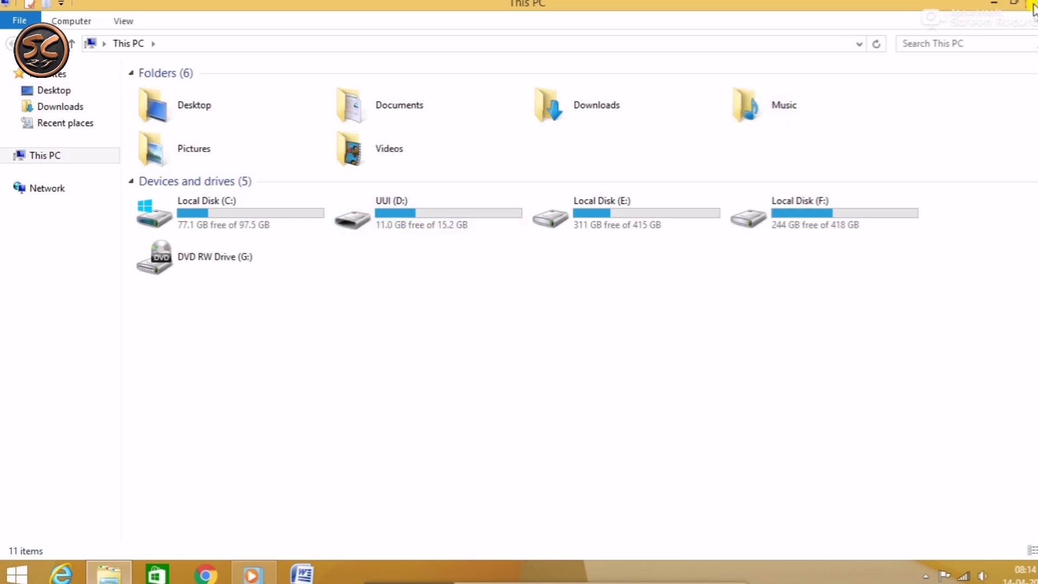
{"action": "left_click", "coordinate": [454, 233]}
{"action": "double_click", "coordinate": [454, 231]}
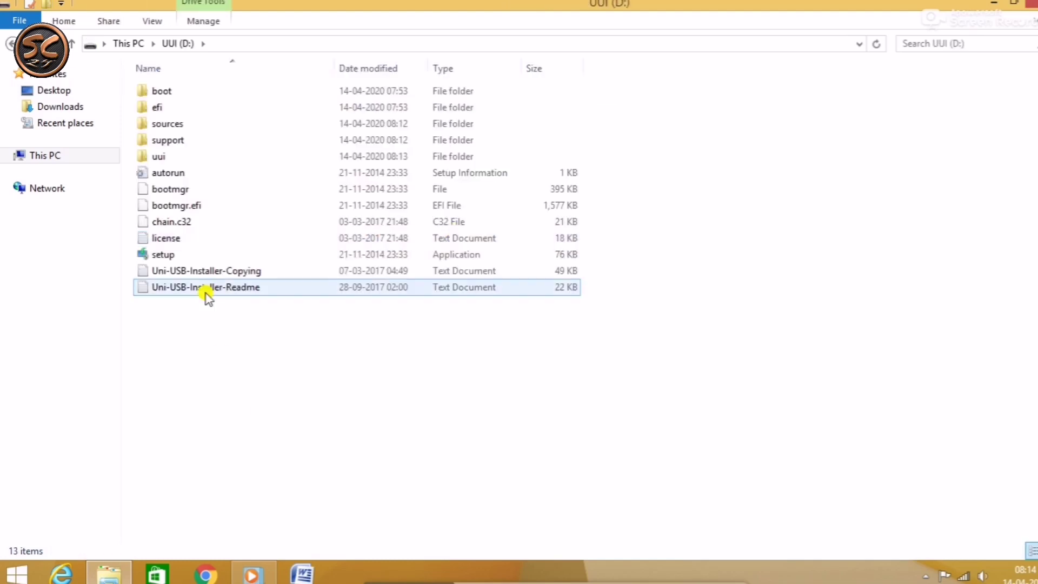
{"action": "left_click", "coordinate": [8, 45]}
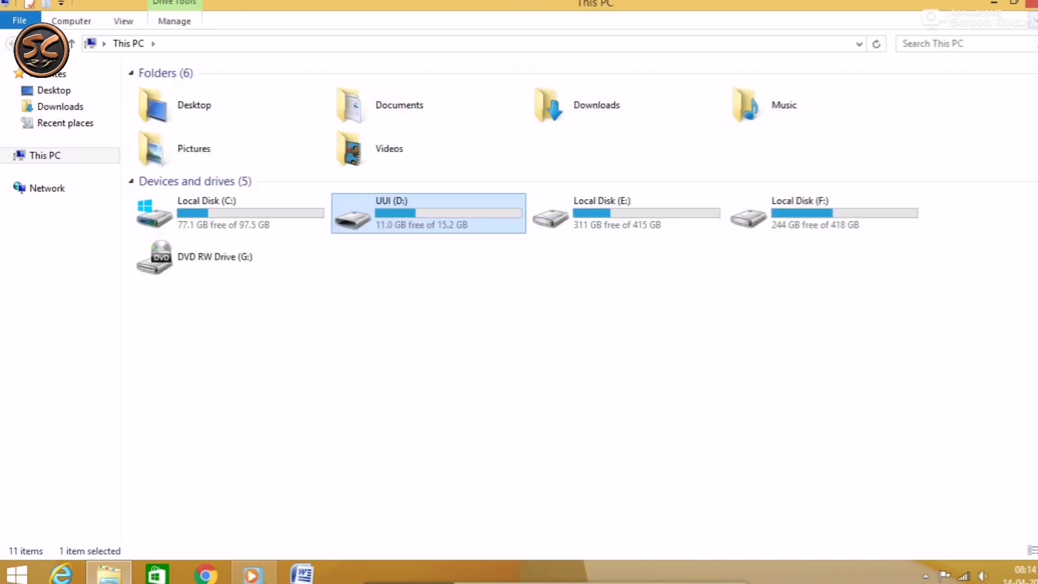
{"action": "key", "text": "super+d"}
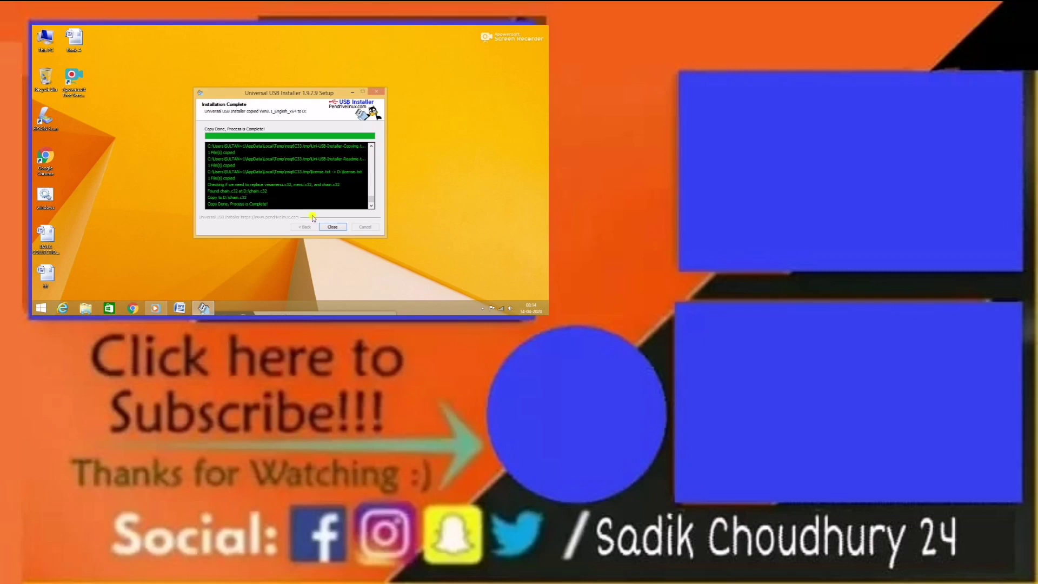
{"action": "left_click", "coordinate": [337, 228]}
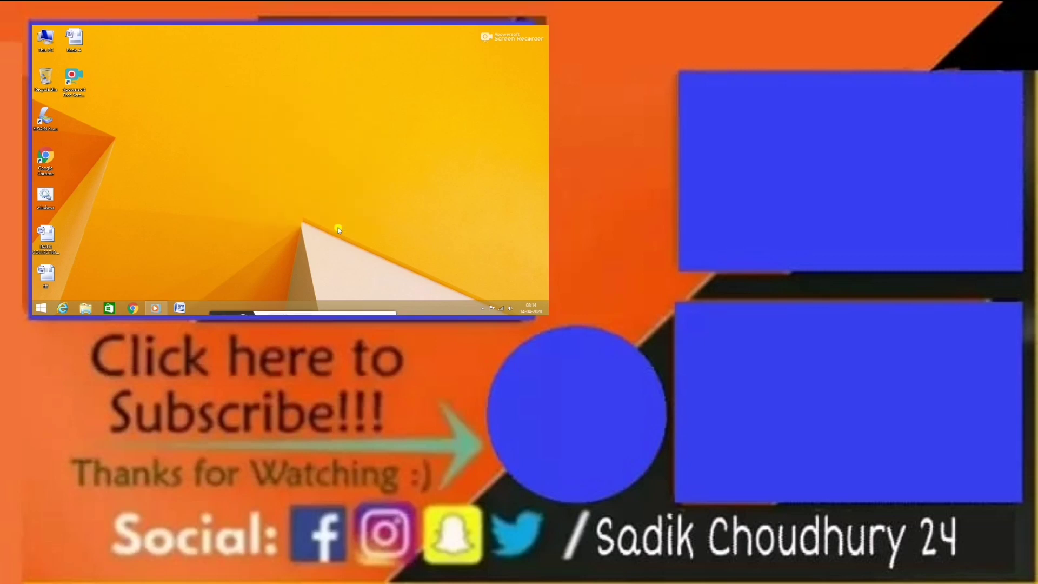
{"action": "right_click", "coordinate": [282, 130]}
{"action": "left_click", "coordinate": [303, 151]}
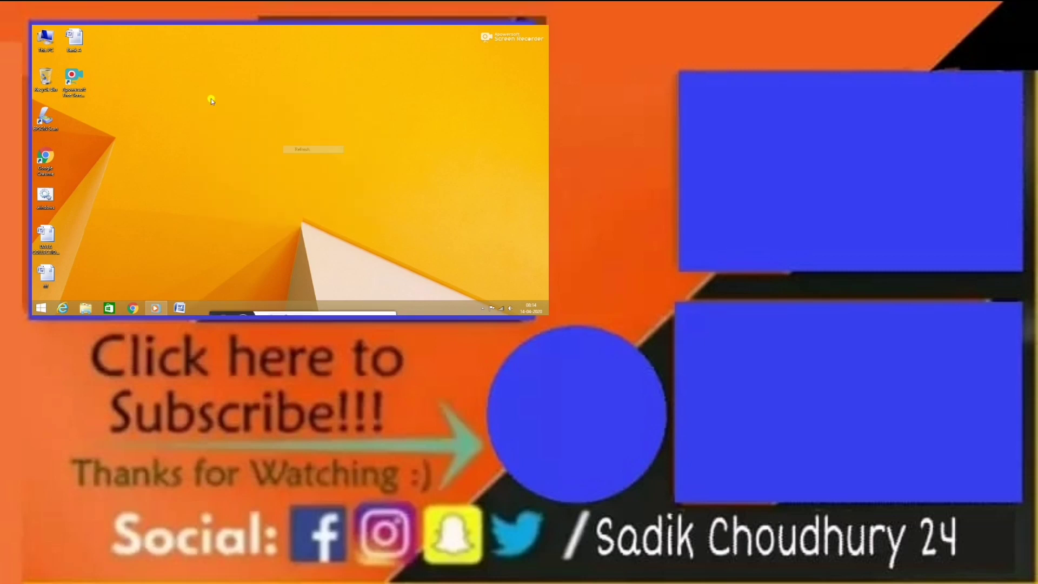